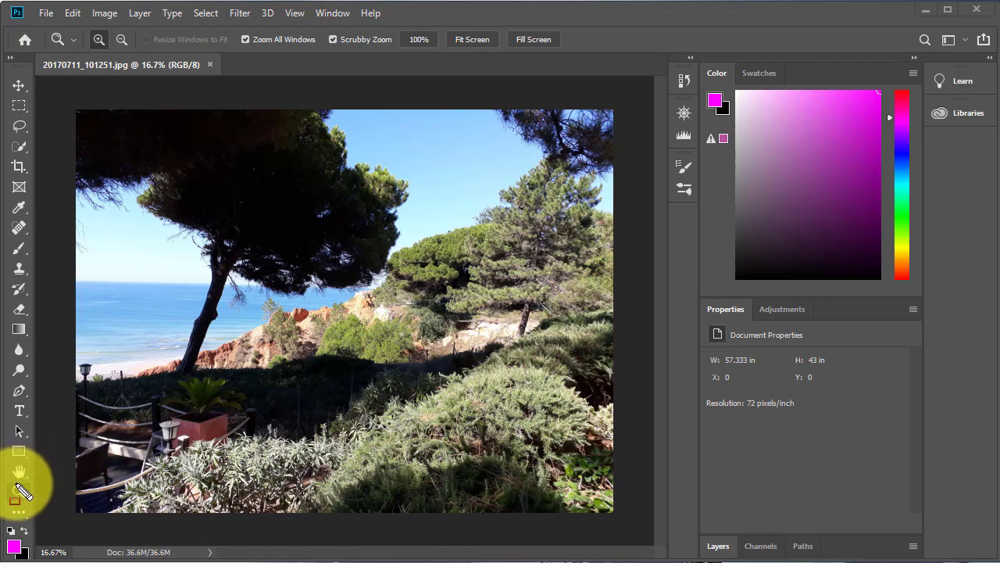
Zoom in on the trunk and canopy of the dark tree to 66.7% with the Zoom tool
left_click_drag(5, 480, 37, 504)
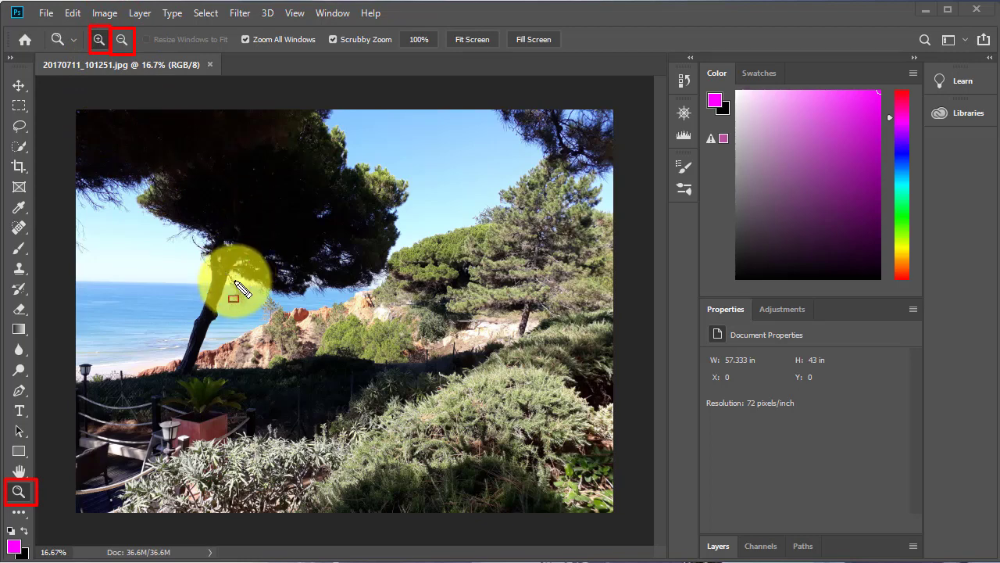
left_click(19, 495)
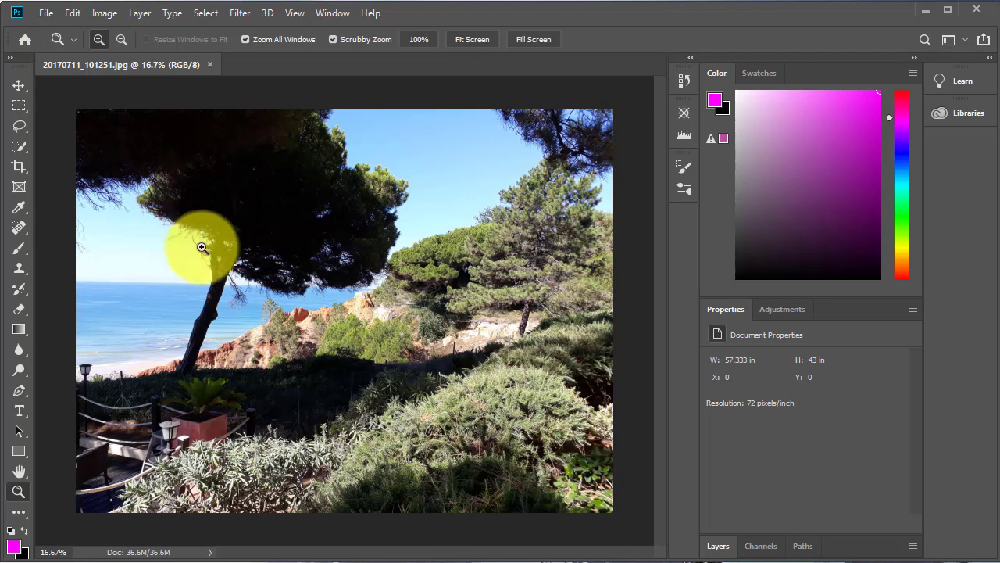
left_click(262, 268)
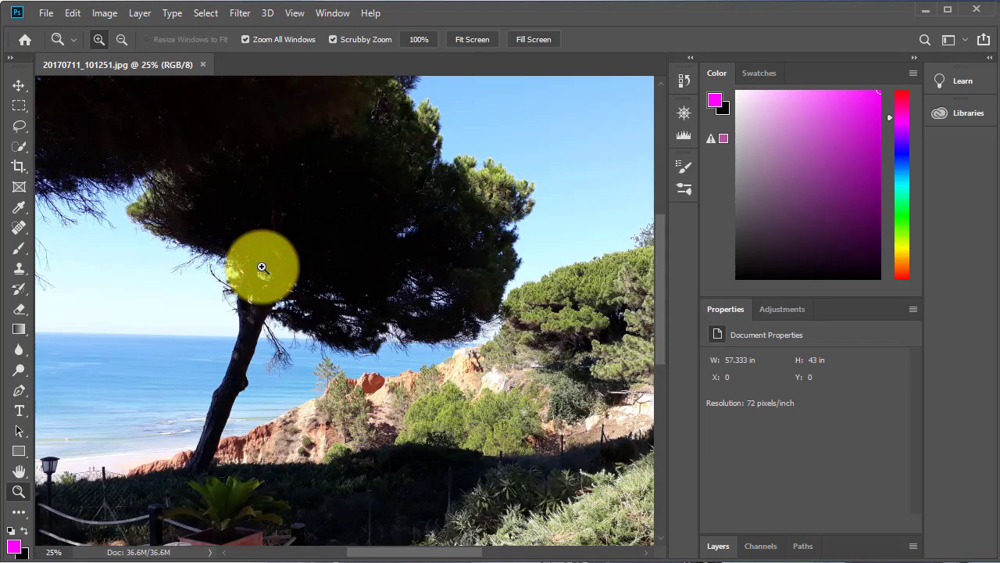
left_click(261, 267)
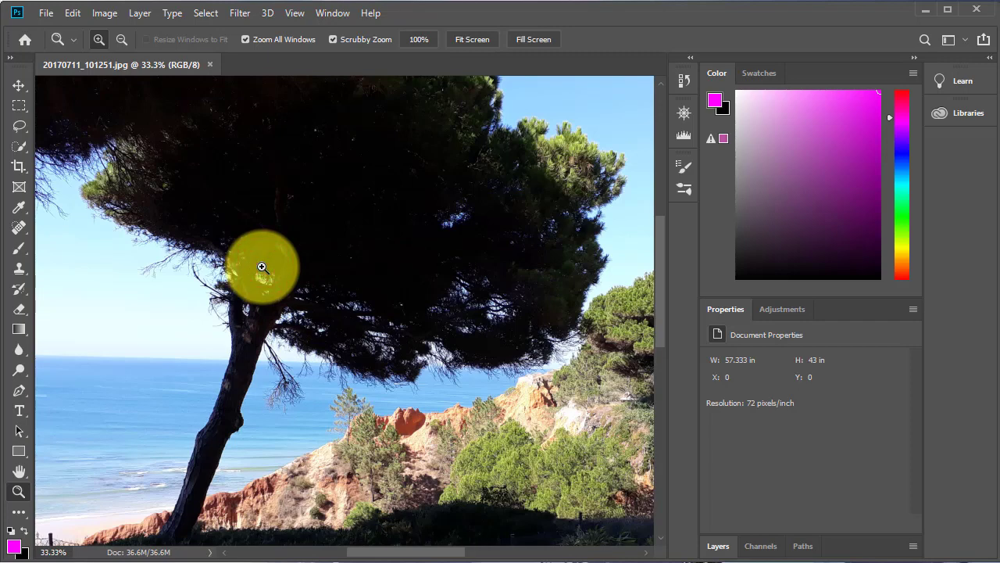
left_click(261, 267)
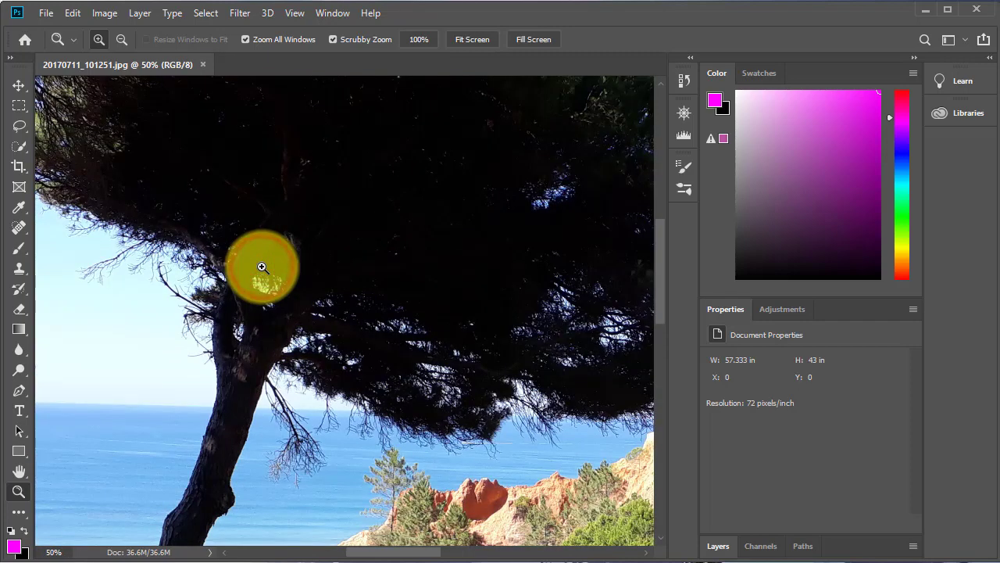
left_click(261, 267)
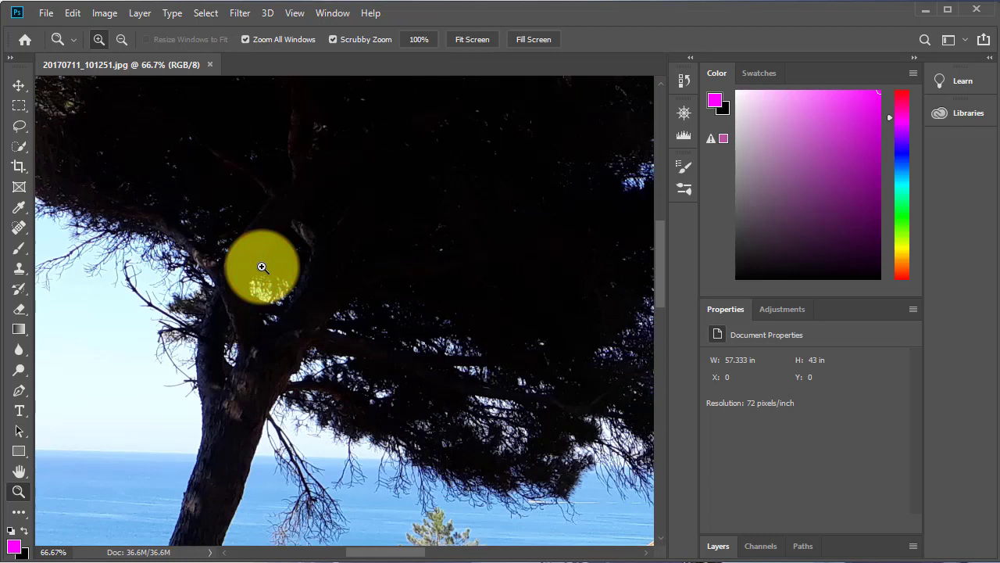
Set the Zoom tool to zoom out and reduce the view of the photo to 12.5%
left_click(124, 37)
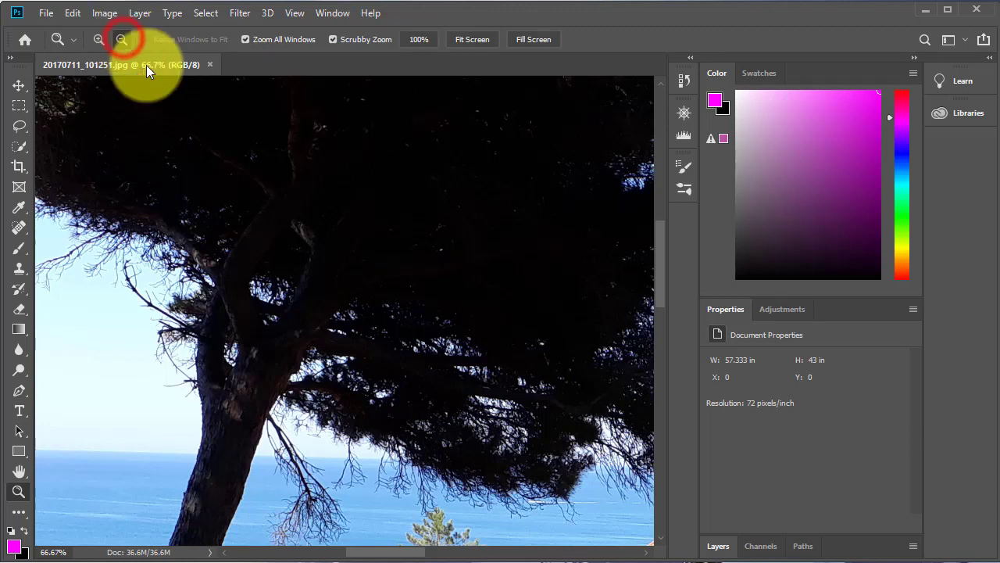
left_click(301, 271)
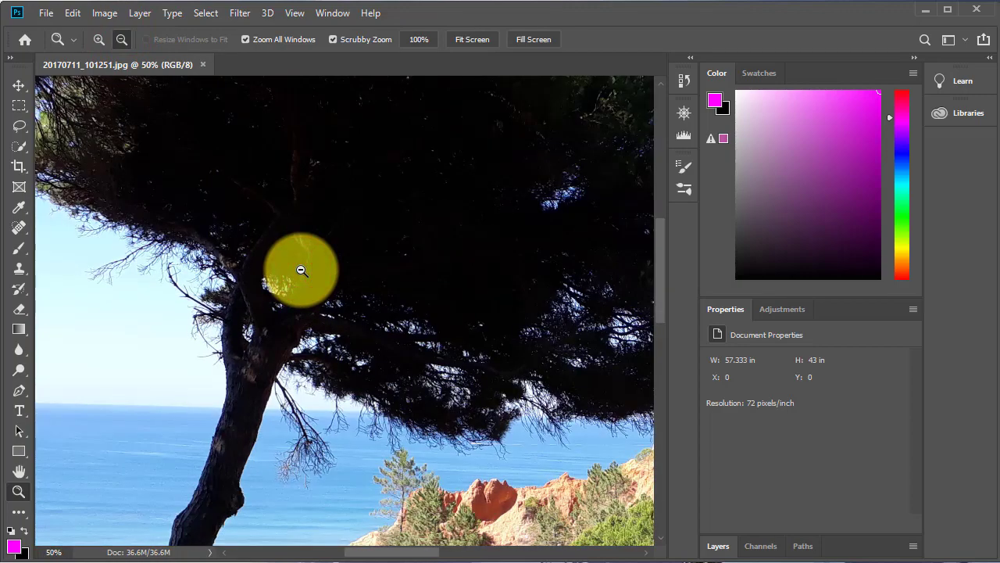
left_click(302, 270)
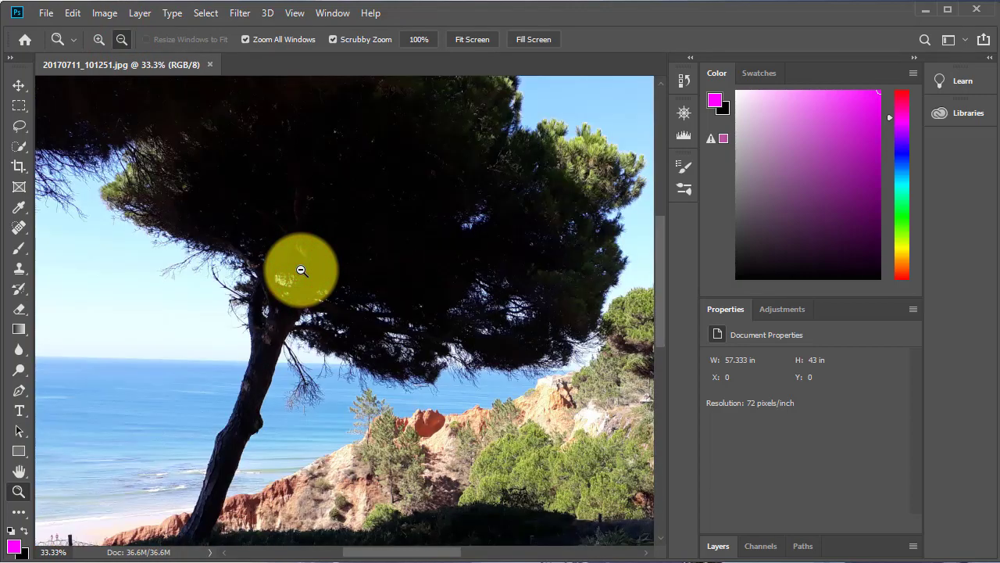
left_click(302, 270)
left_click(302, 270)
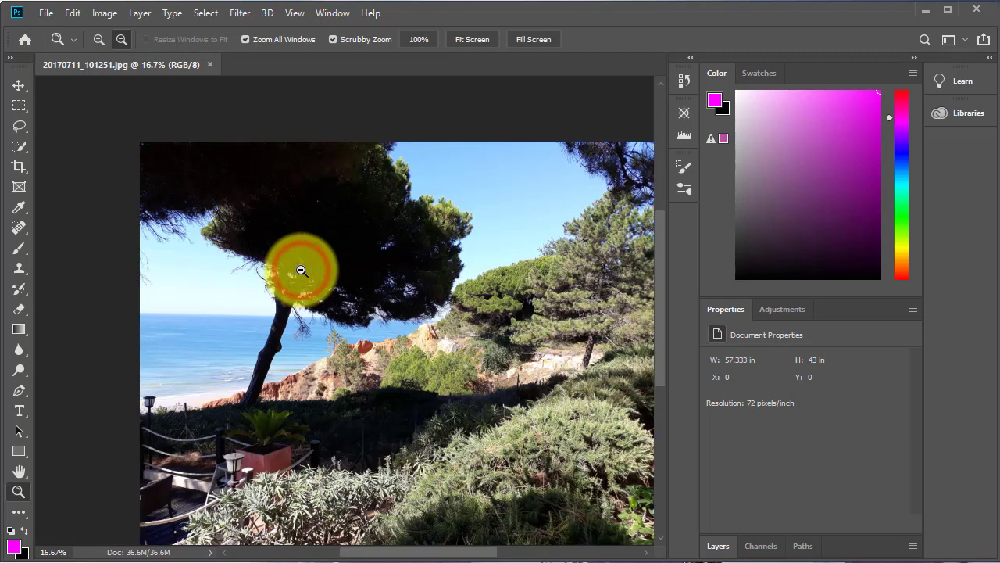
left_click(301, 270)
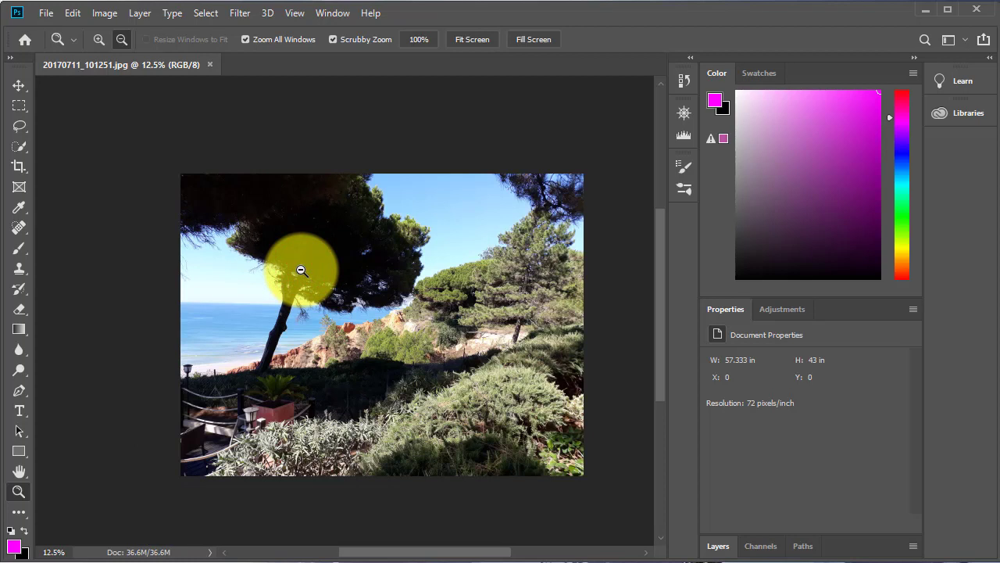
Set the Zoom tool back to zoom in and magnify the bushes below the cliff to 33.3%
left_click(99, 39)
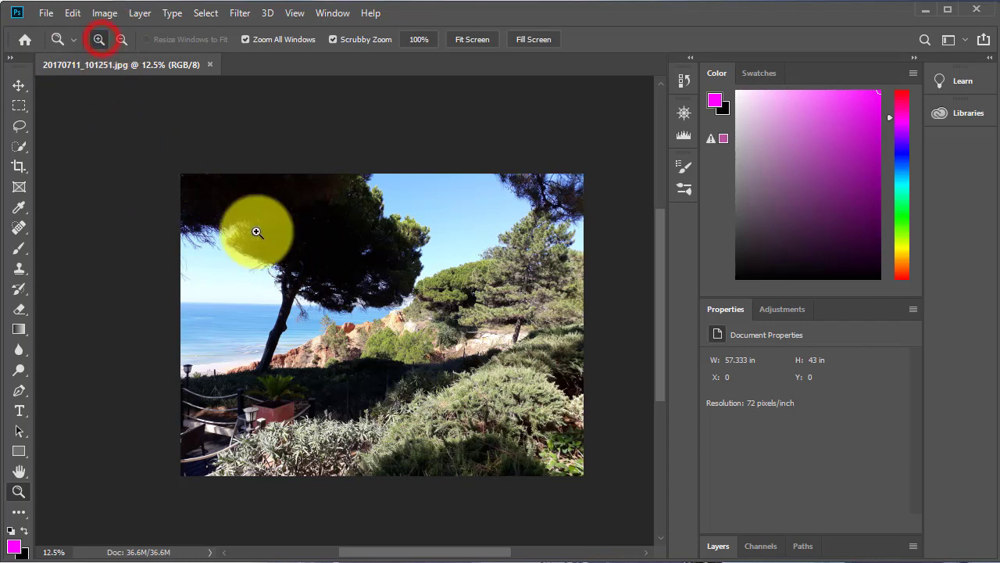
left_click(345, 334)
left_click(346, 334)
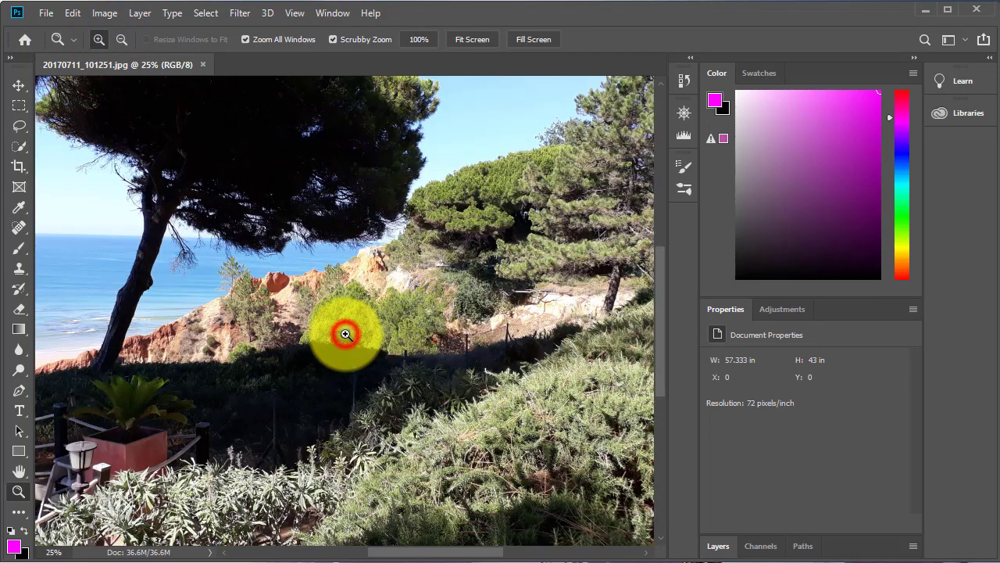
left_click(345, 334)
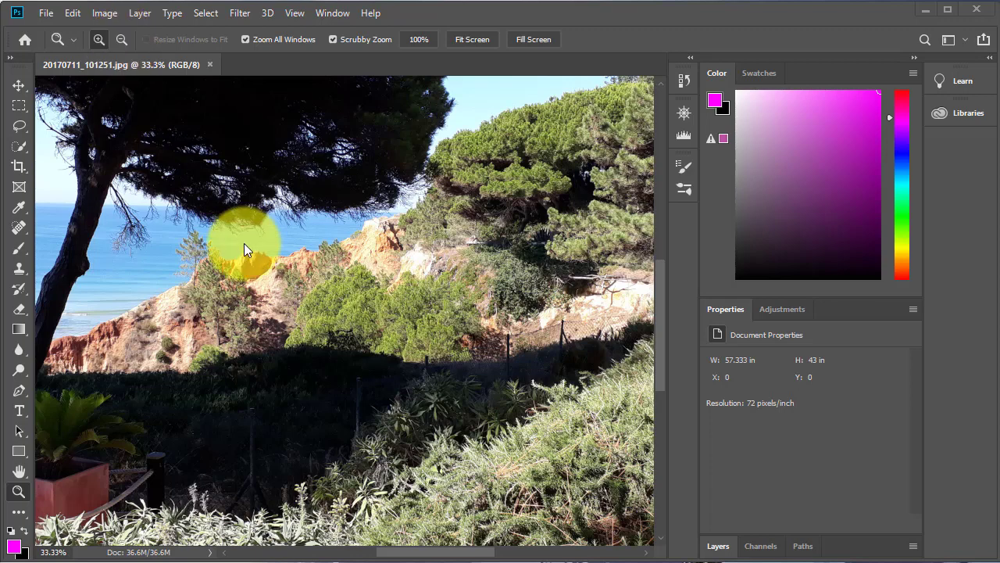
left_click(97, 40)
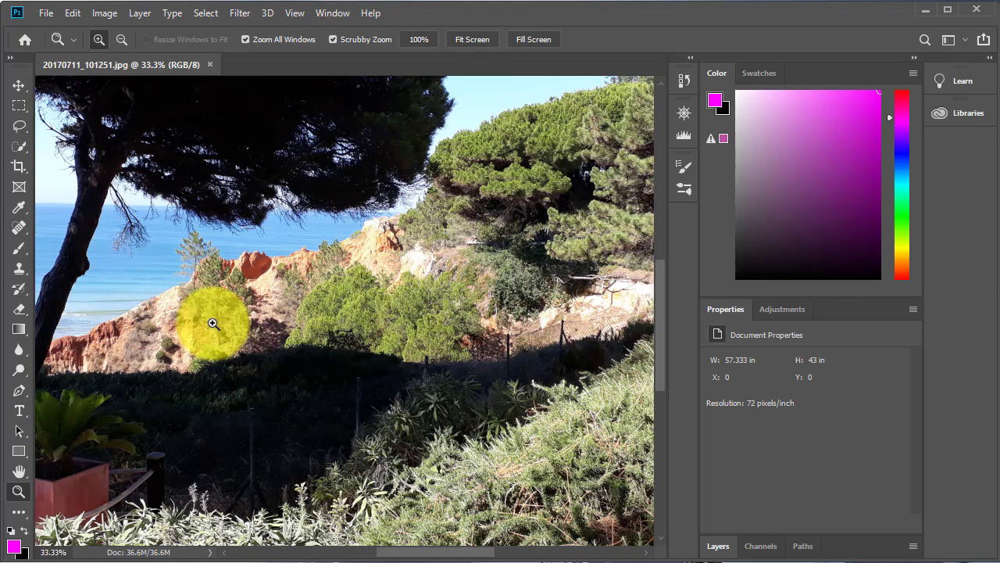
Temporarily reverse the Zoom tool and zoom out from the cliff area to 8.33%
key("alt")
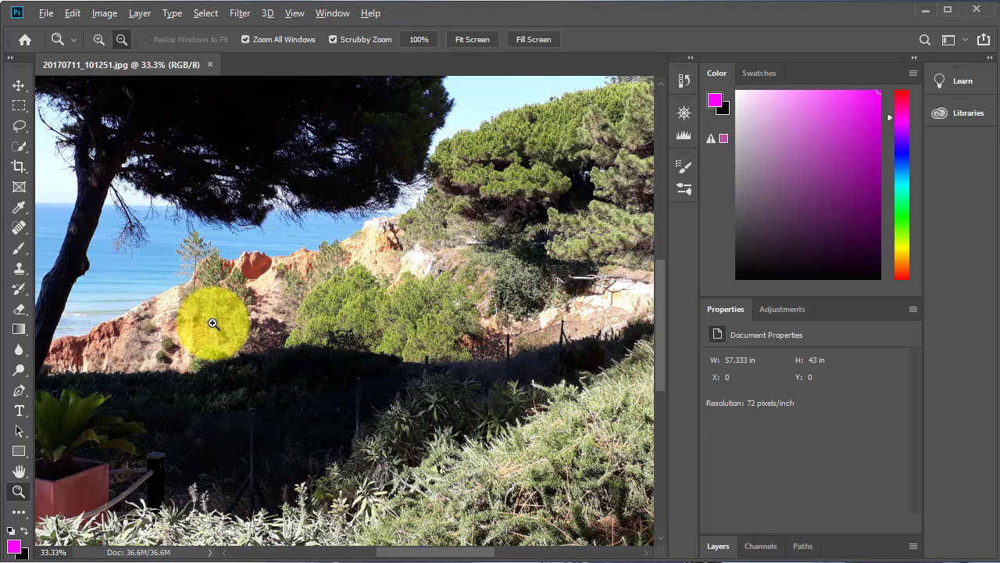
left_click(296, 282)
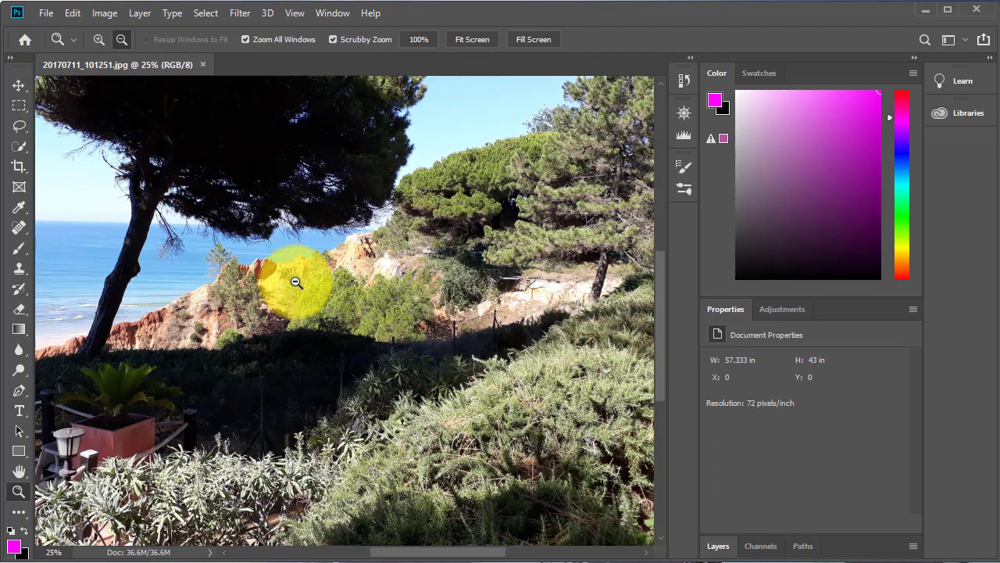
left_click(295, 282)
left_click(295, 282)
left_click(295, 282)
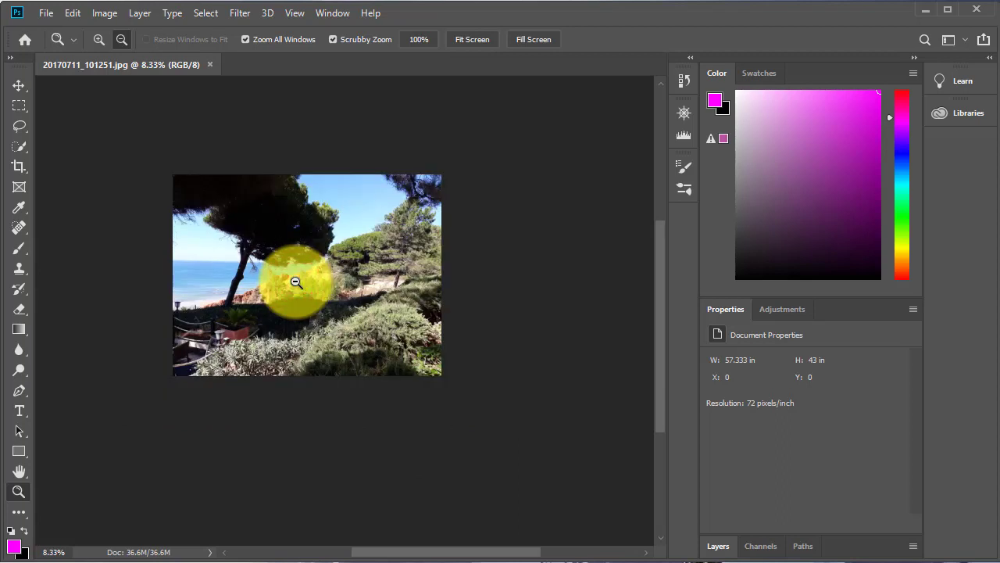
Return the Zoom tool to zooming in and magnify the area beside the tree trunk to 25%
key("alt")
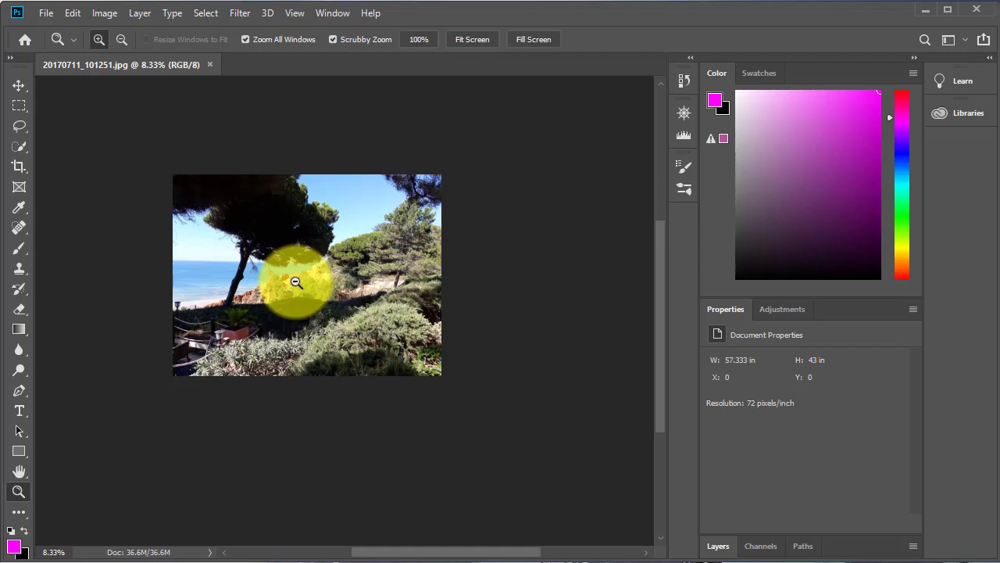
left_click(296, 282)
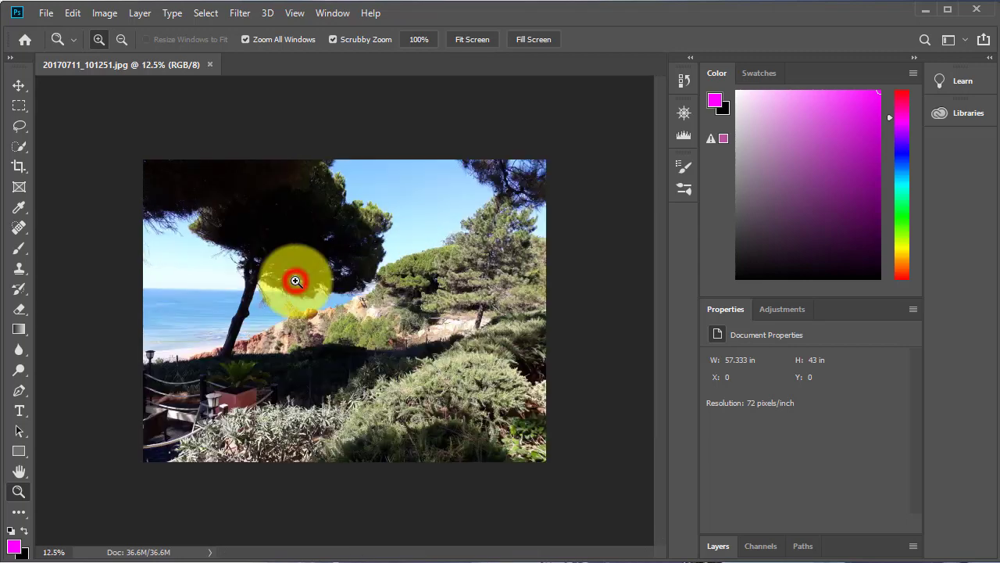
left_click(296, 281)
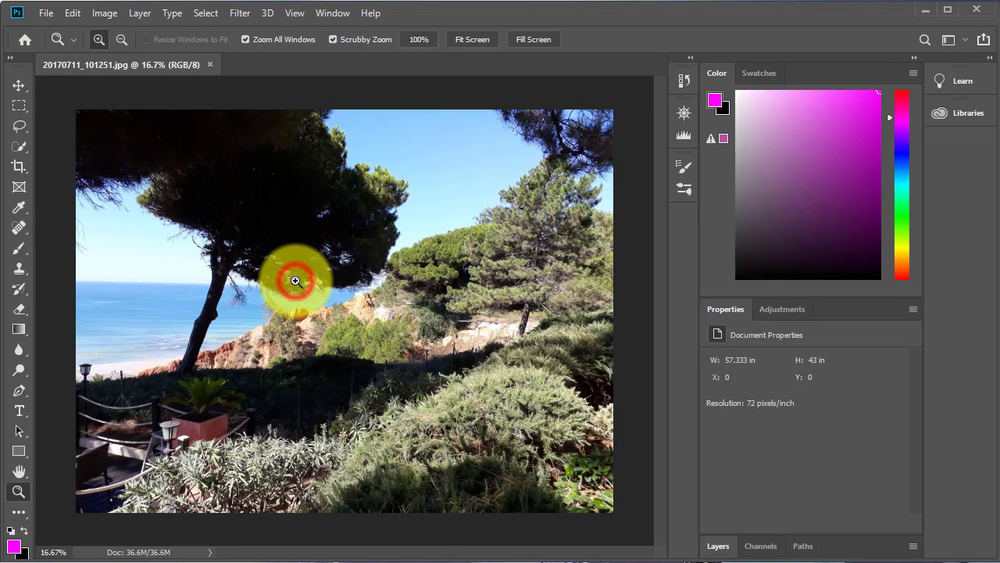
left_click(296, 281)
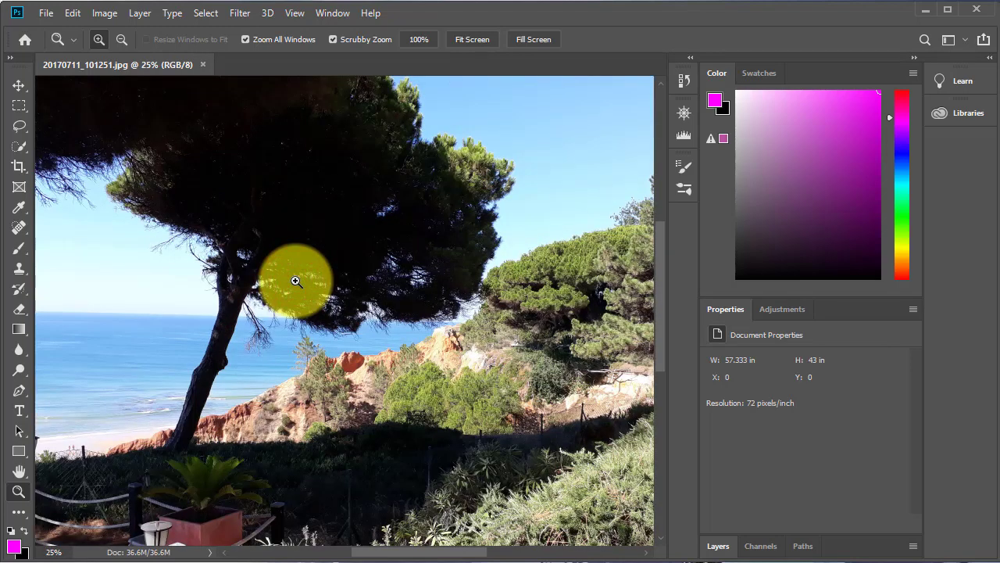
Temporarily reverse the Zoom tool again and shrink the photo view to 6.25%
key("alt")
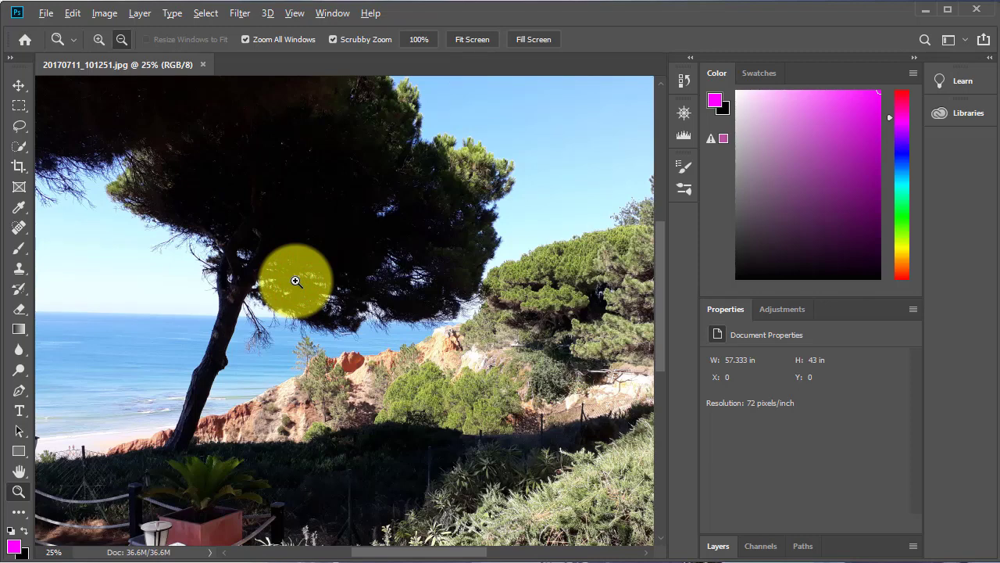
left_click(296, 281, "alt")
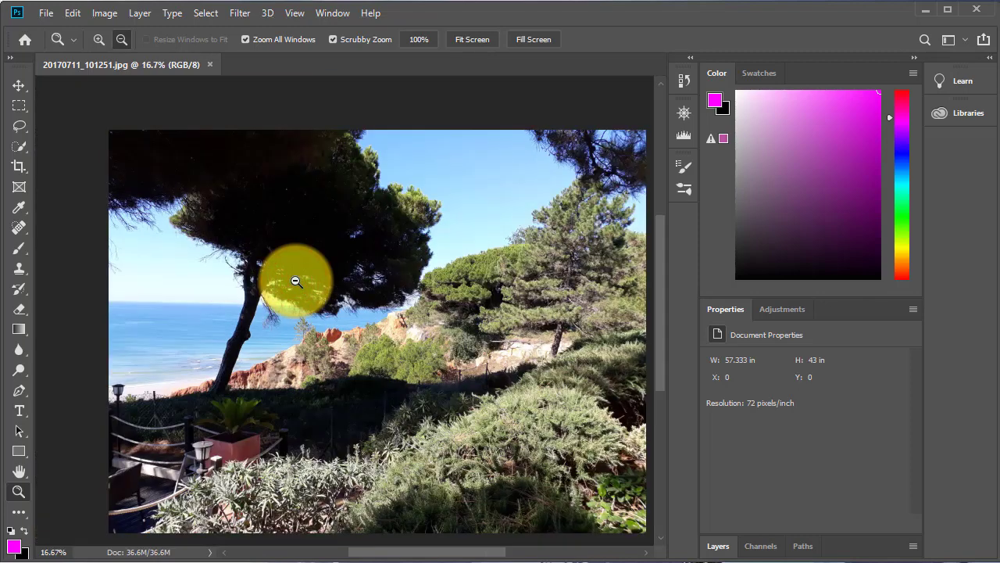
left_click(295, 281, "alt")
left_click(295, 281, "alt")
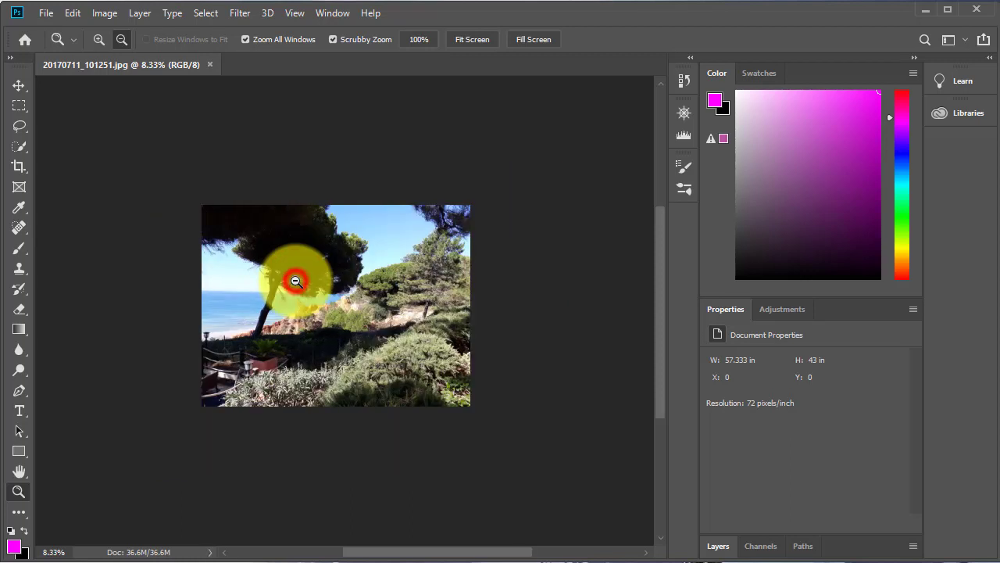
left_click(296, 281, "alt")
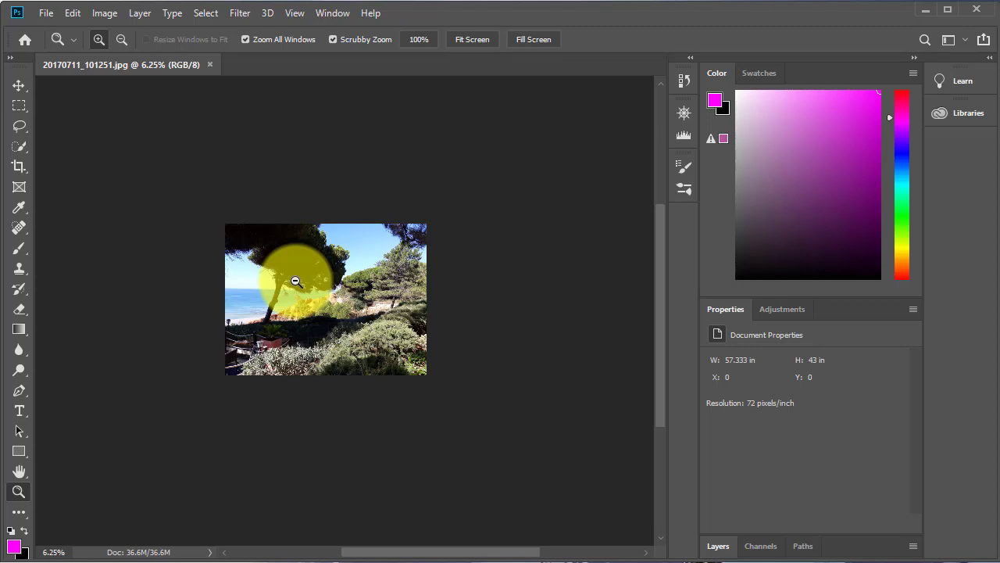
Zoom in around the dark tree and the coastline to 33.3%
left_click(296, 281)
left_click(295, 281)
left_click(295, 281)
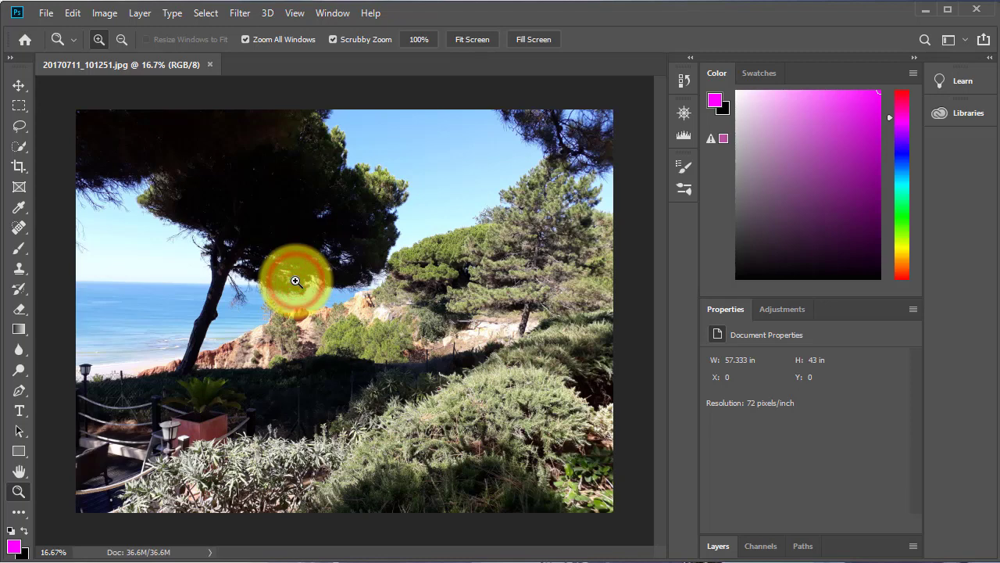
left_click(296, 281)
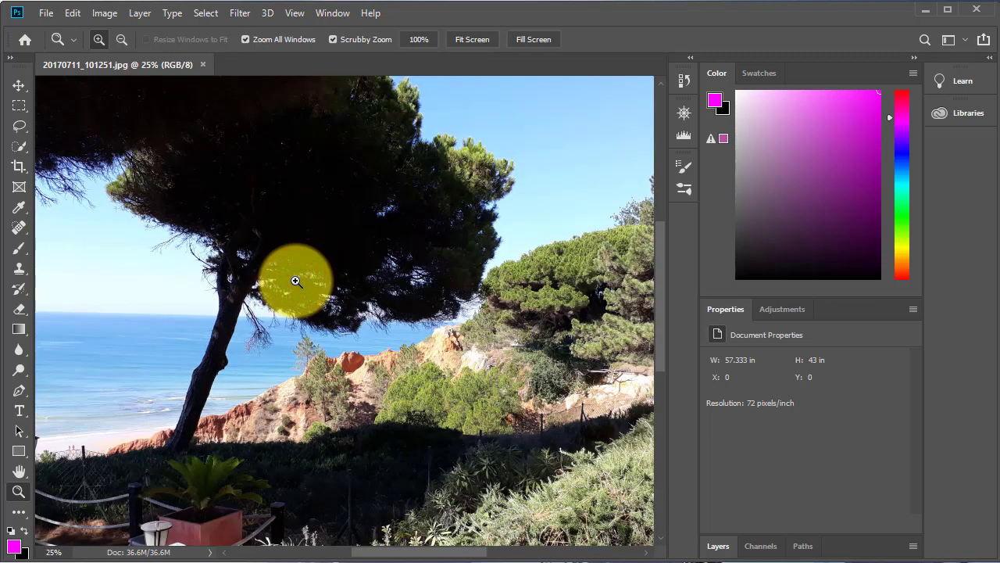
left_click(295, 281)
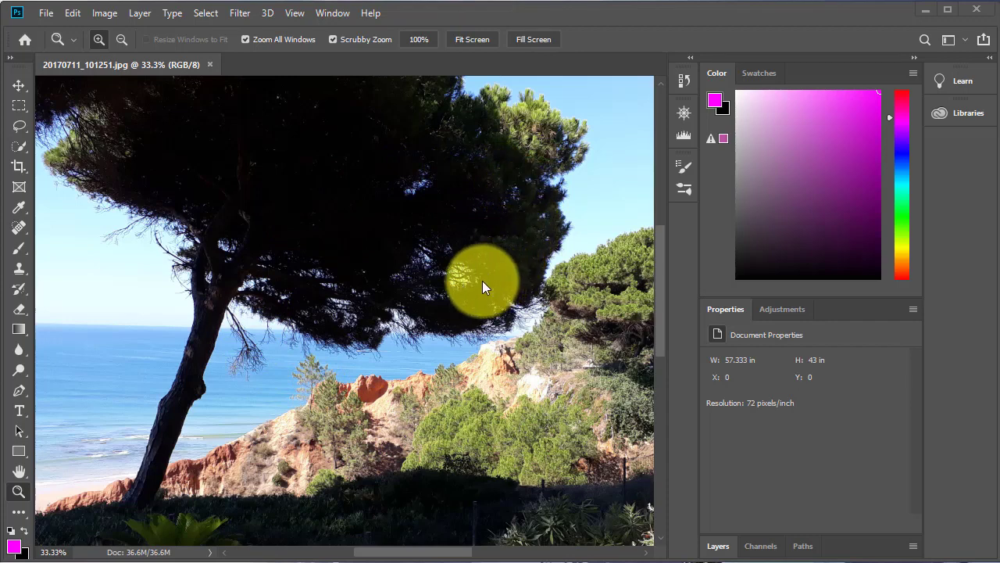
Fit the whole photo on screen, and switch the view to 100% magnification
left_click(479, 40)
left_click(479, 39)
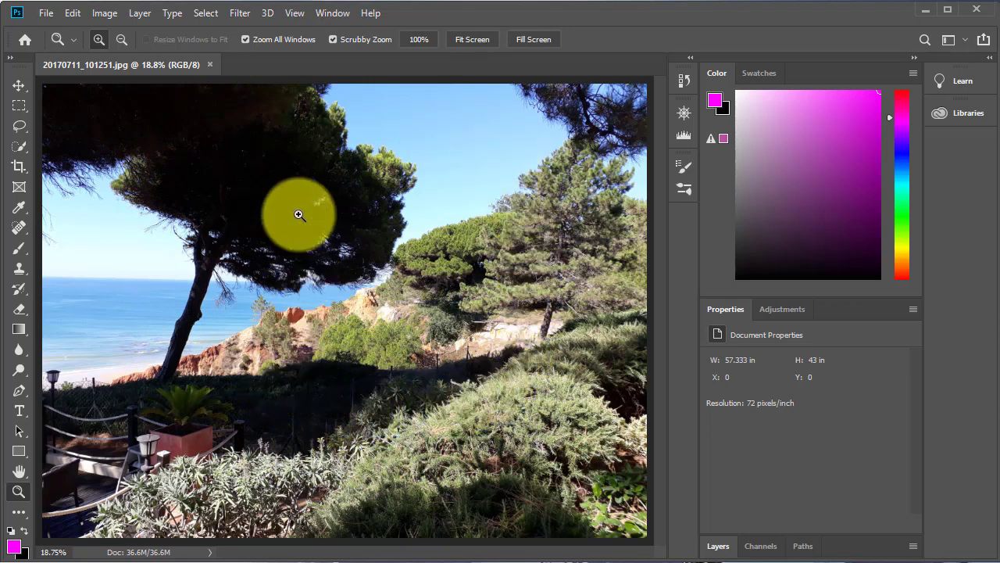
left_click(419, 42)
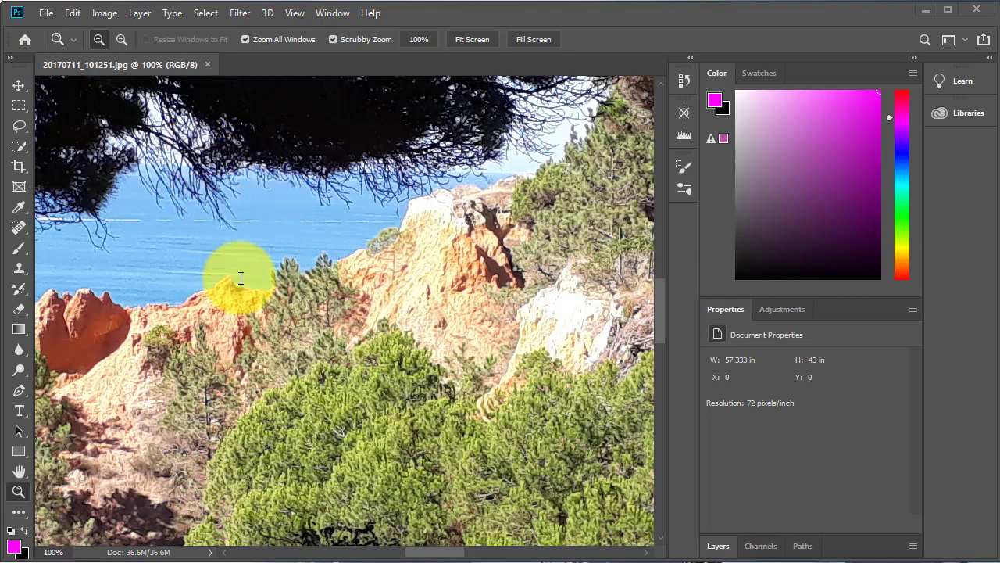
Show the Navigator panel with its zoom slider
left_click(331, 14)
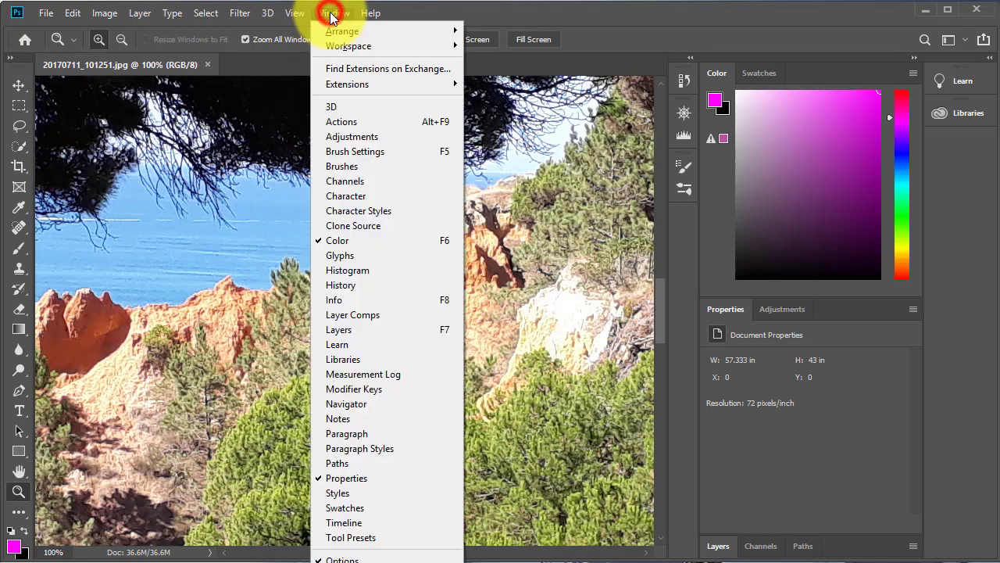
left_click(361, 403)
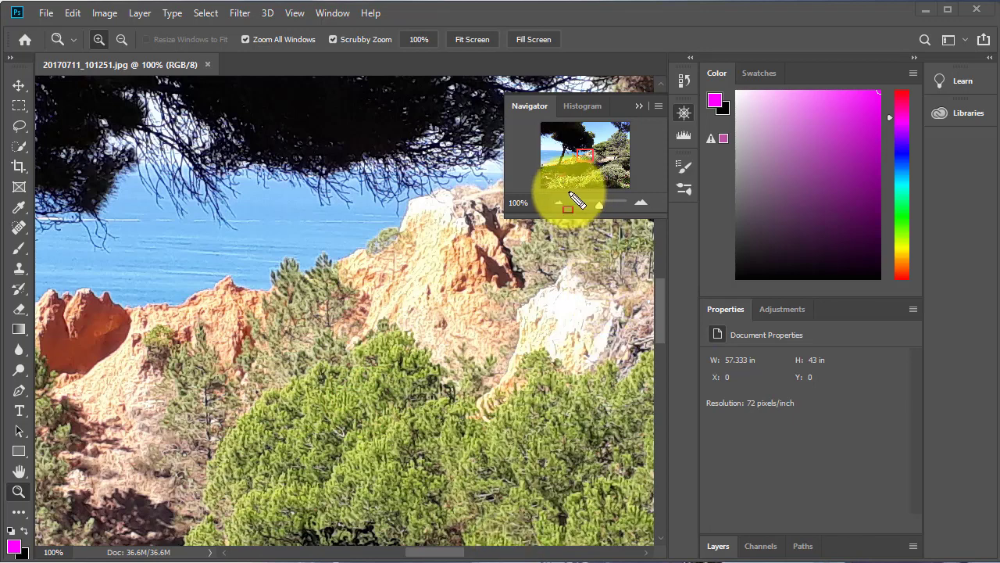
mouse_move(568, 191)
left_mouse_down()
mouse_move(590, 210)
mouse_move(645, 214)
left_mouse_up()
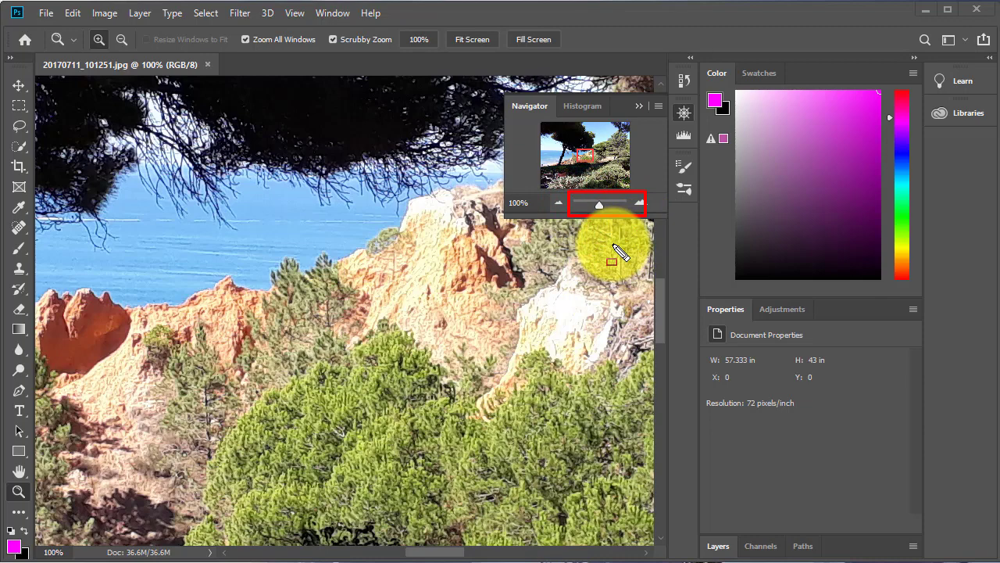
key("Escape")
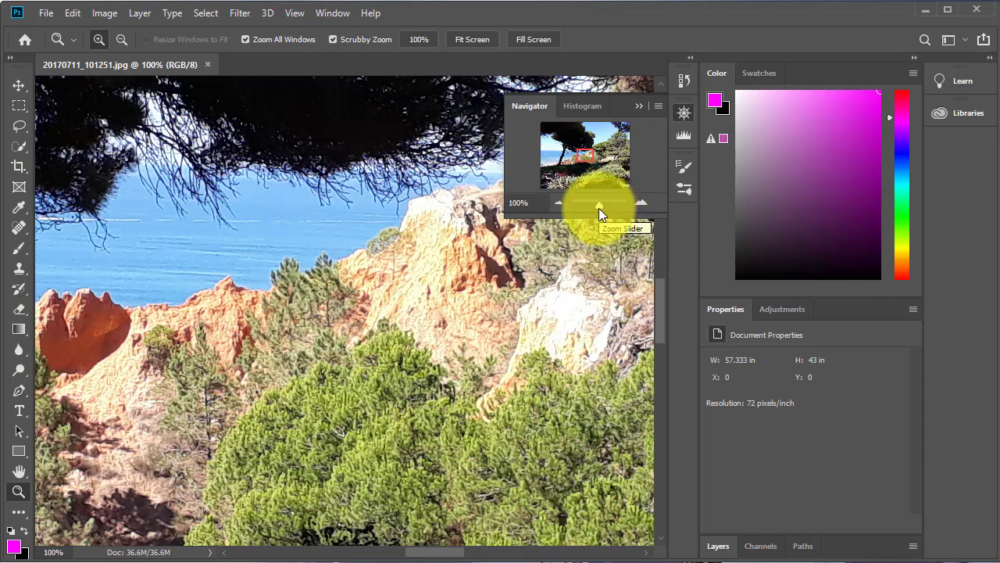
Zoom the photo to 57.69% in the Navigator and move its view box over the dark tree crown and the shrubs
left_click(599, 208)
left_click_drag(599, 207, 598, 207)
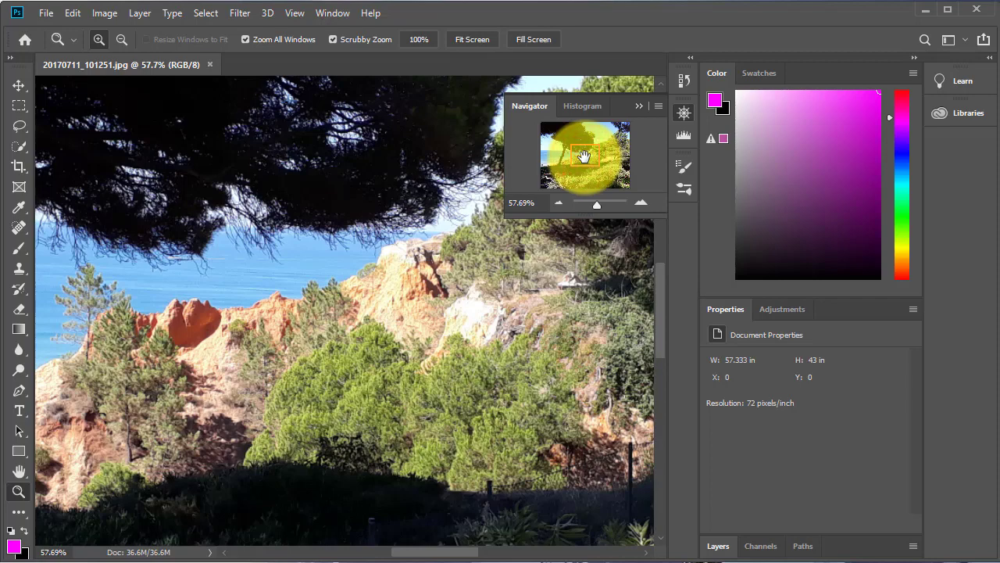
mouse_move(584, 157)
left_mouse_down()
mouse_move(600, 160)
mouse_move(568, 174)
mouse_move(575, 141)
left_mouse_up()
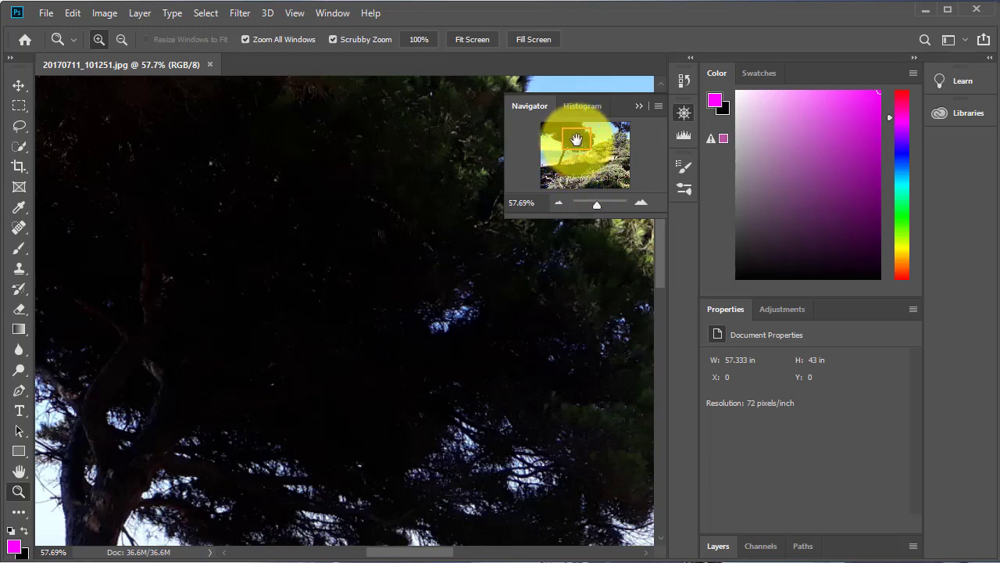
left_click(576, 139)
left_click_drag(576, 139, 607, 174)
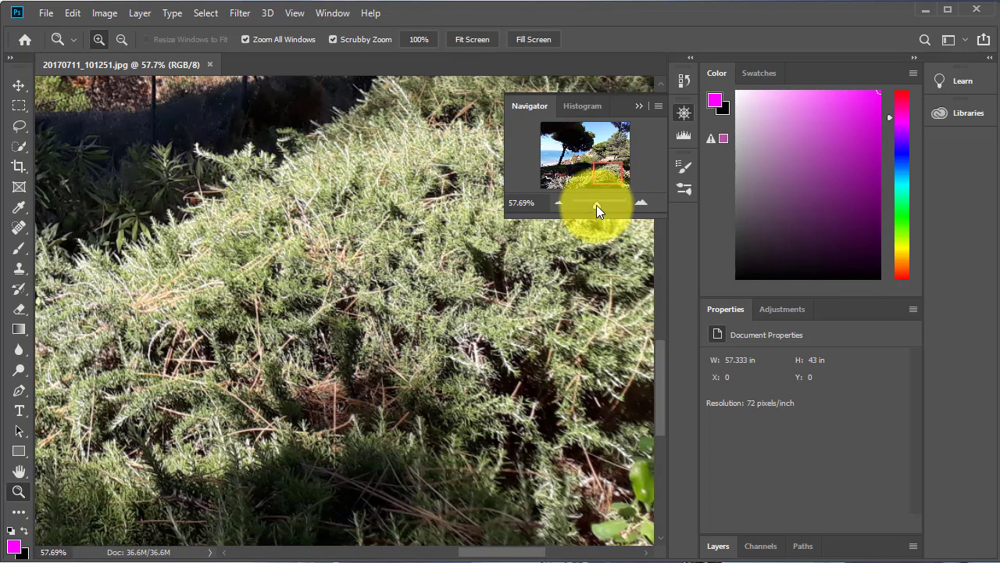
Zoom the shrubs in to 211.7% and out to 36.79%, and frame the coastline and the conifer in the Navigator preview
left_click_drag(596, 205, 604, 204)
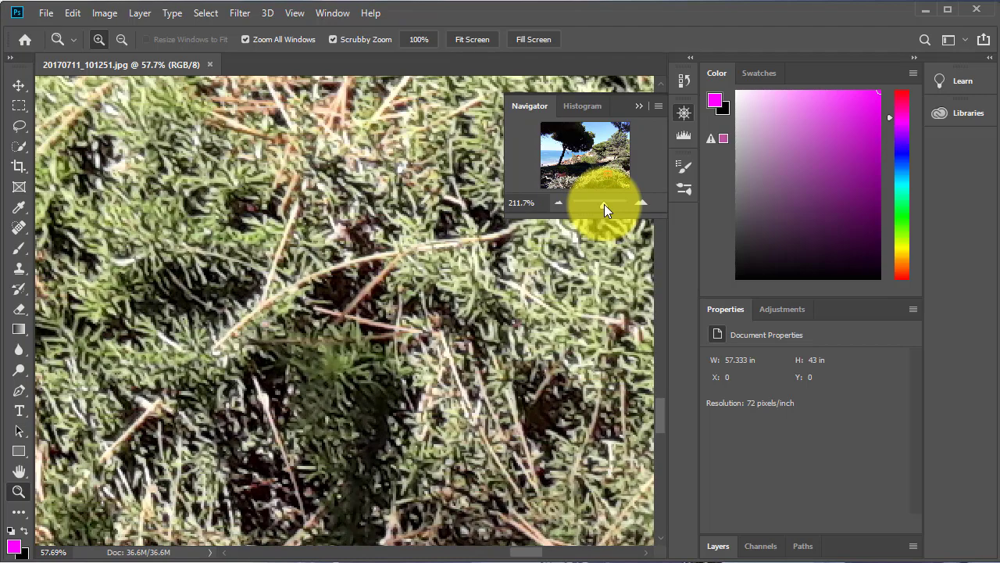
left_click_drag(604, 204, 597, 205)
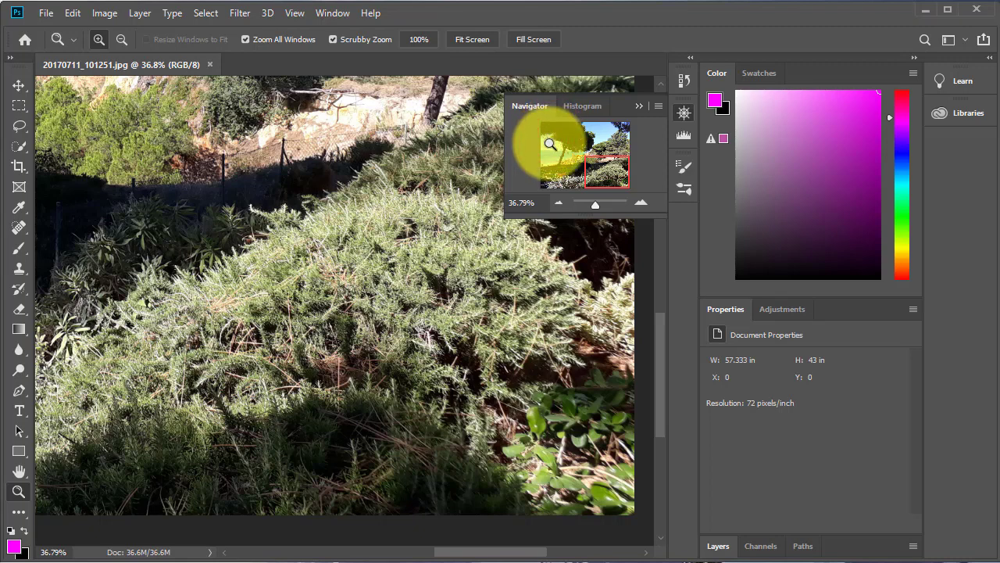
left_click_drag(547, 135, 570, 156)
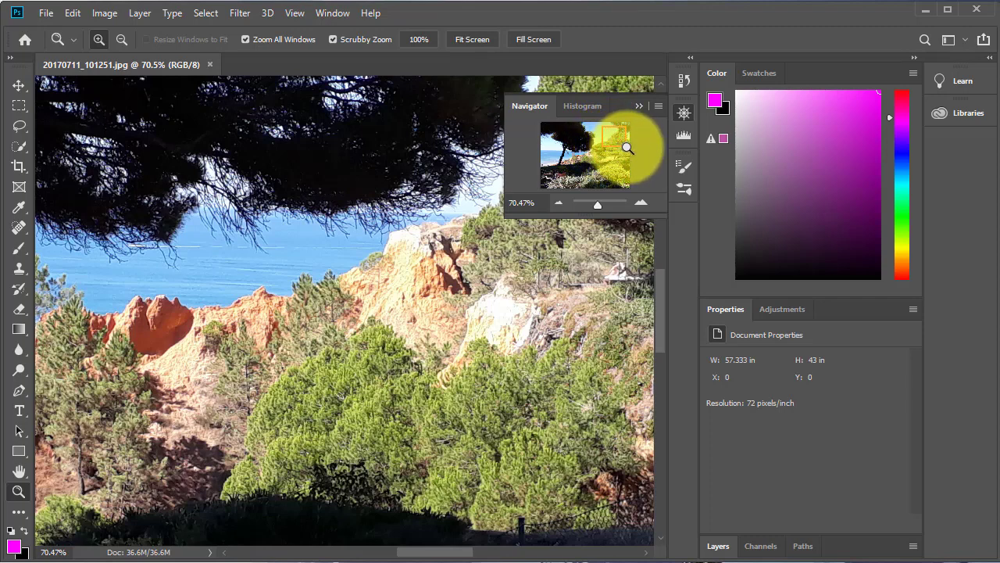
left_click_drag(626, 147, 627, 148)
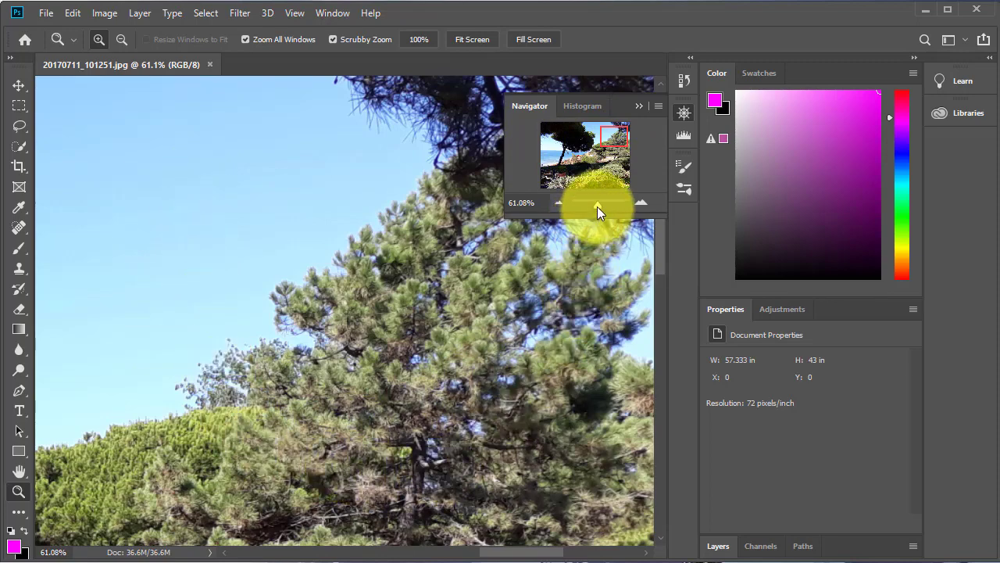
Zoom the photo out to 20.19% with the Navigator and collapse the Navigator
left_click_drag(599, 205, 594, 206)
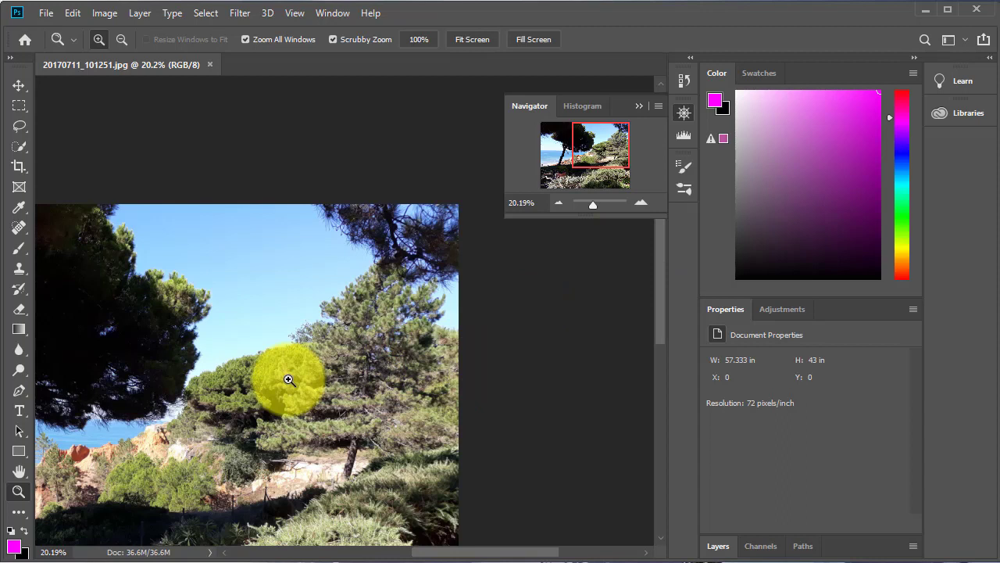
left_click(641, 106)
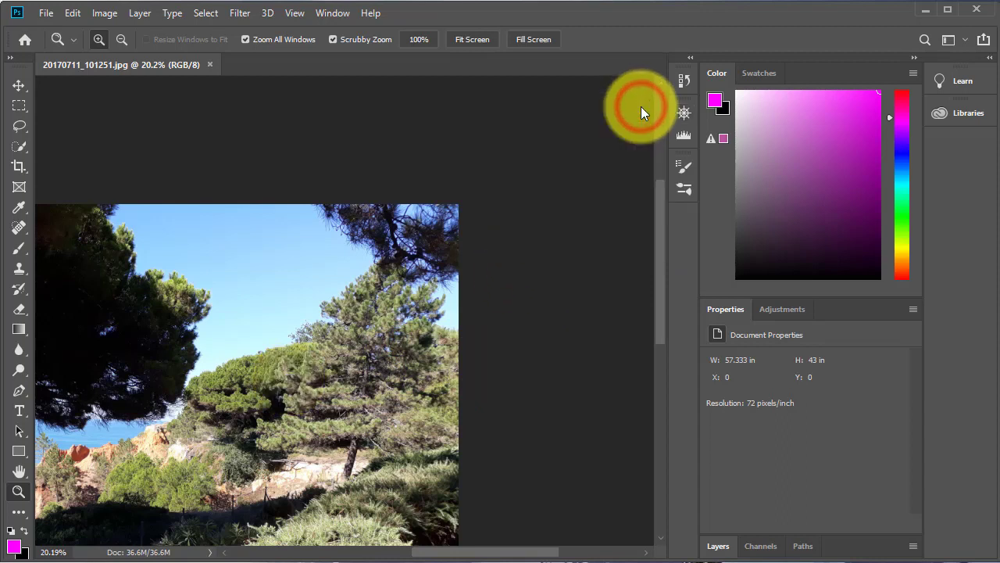
Zoom in on the sky beside the conifer to 66.67%
left_click(318, 284)
left_click(317, 285)
left_click(317, 284)
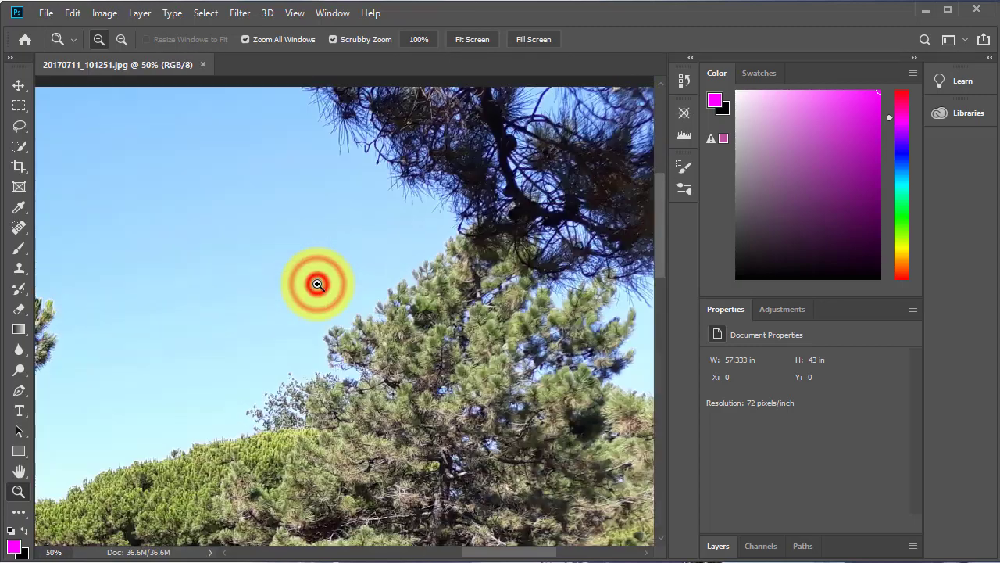
left_click(317, 284)
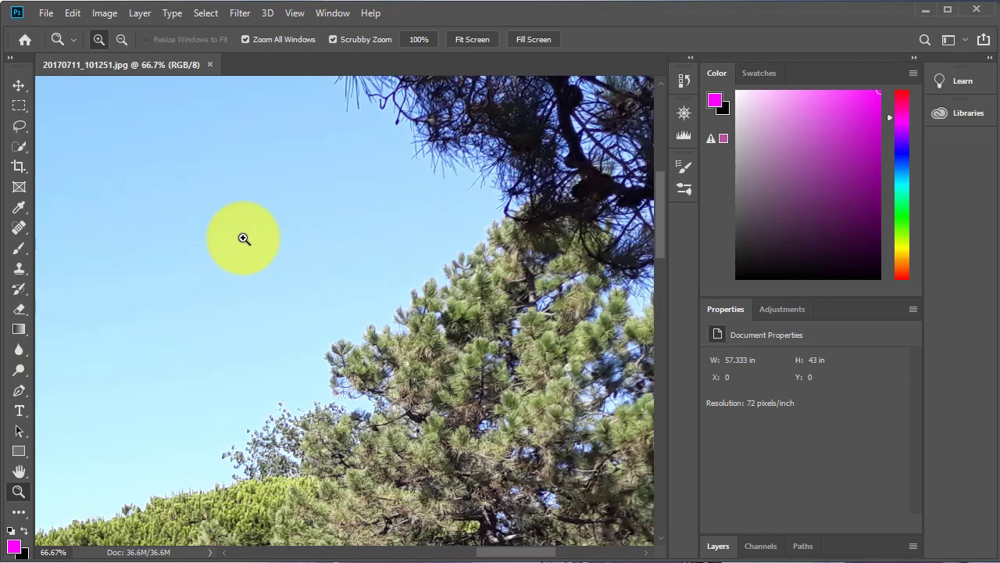
Pan down the conifer to its trunk and back up with the Hand tool, and fit the whole photo on screen
key("h")
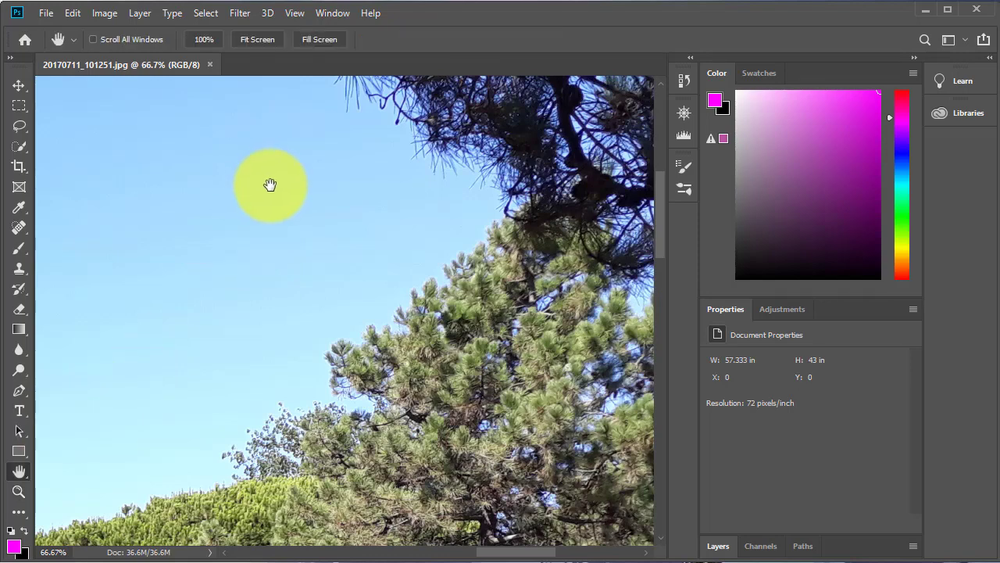
left_click_drag(245, 183, 245, 293)
left_click_drag(245, 321, 166, 101)
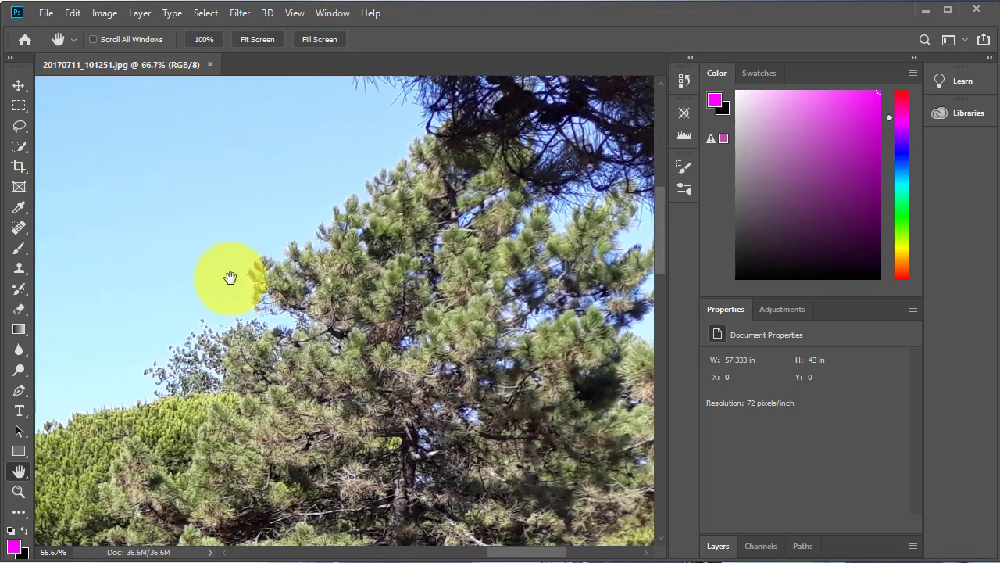
left_click_drag(268, 386, 313, 245)
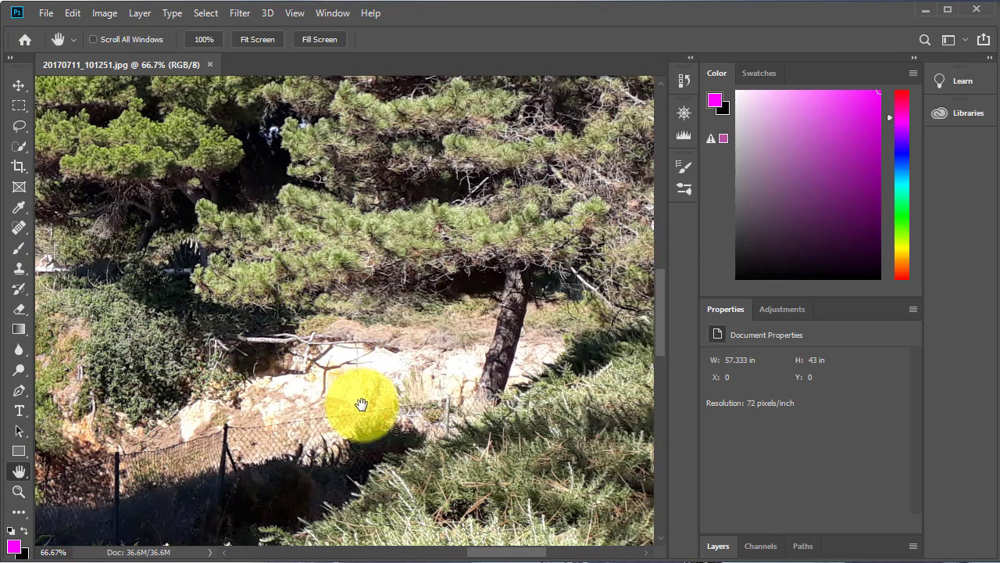
scroll(368, 283, "up", 3)
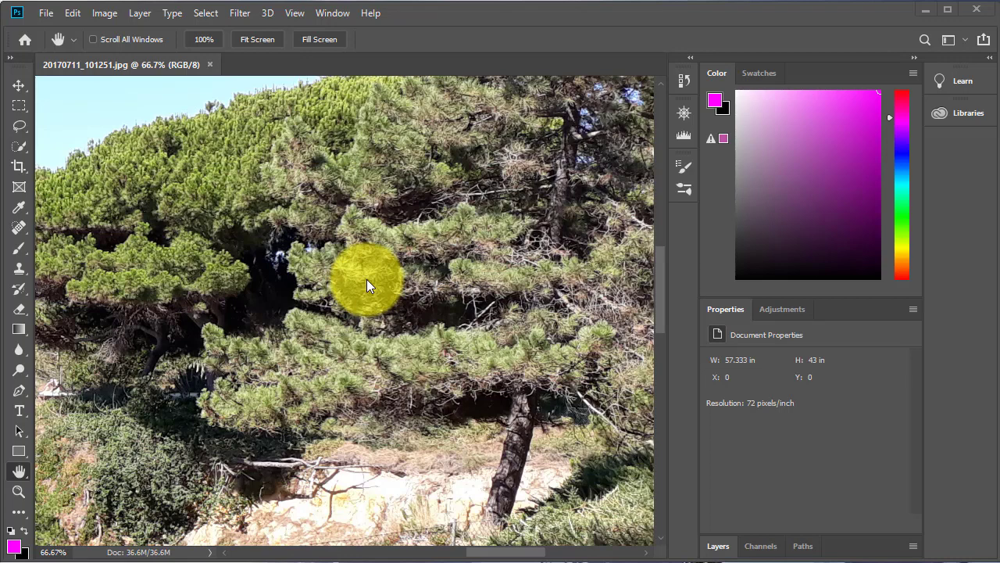
left_click(259, 38)
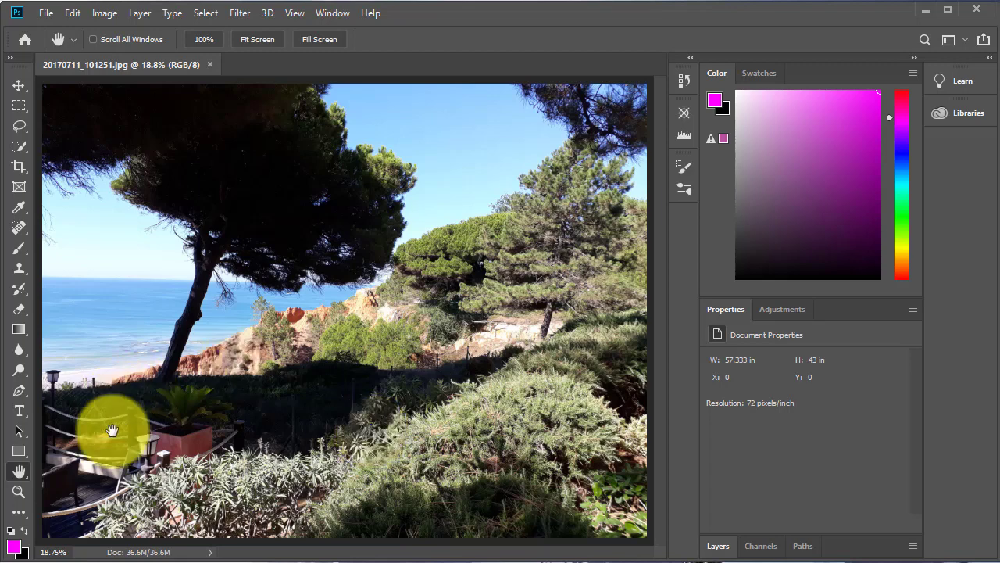
Zoom in on the dark tree crown to 66.67%, and fit the whole photo on screen using the Hand tool's shortcut
left_click(20, 492)
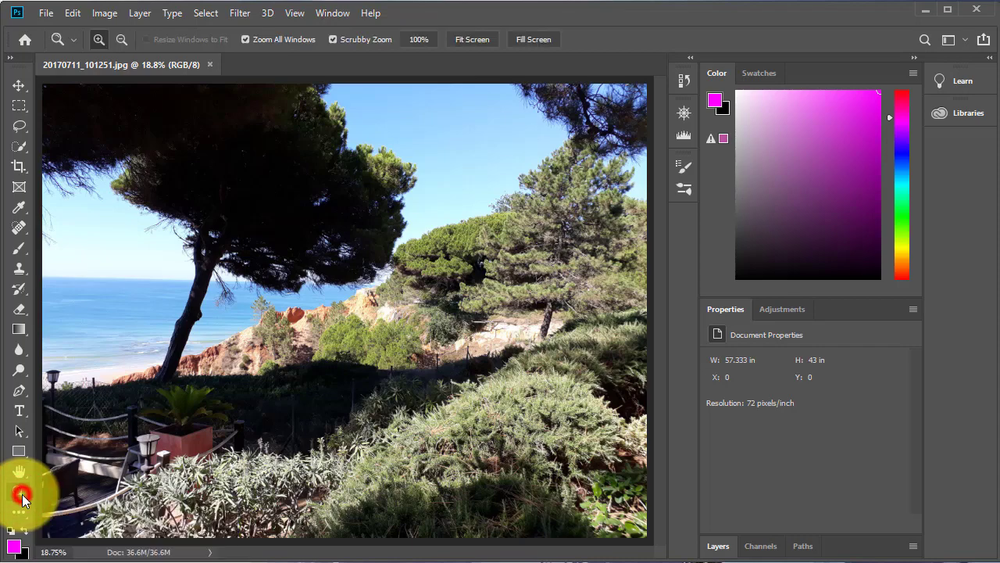
left_click(334, 252)
left_click(333, 253)
left_click(334, 254)
left_click(334, 254)
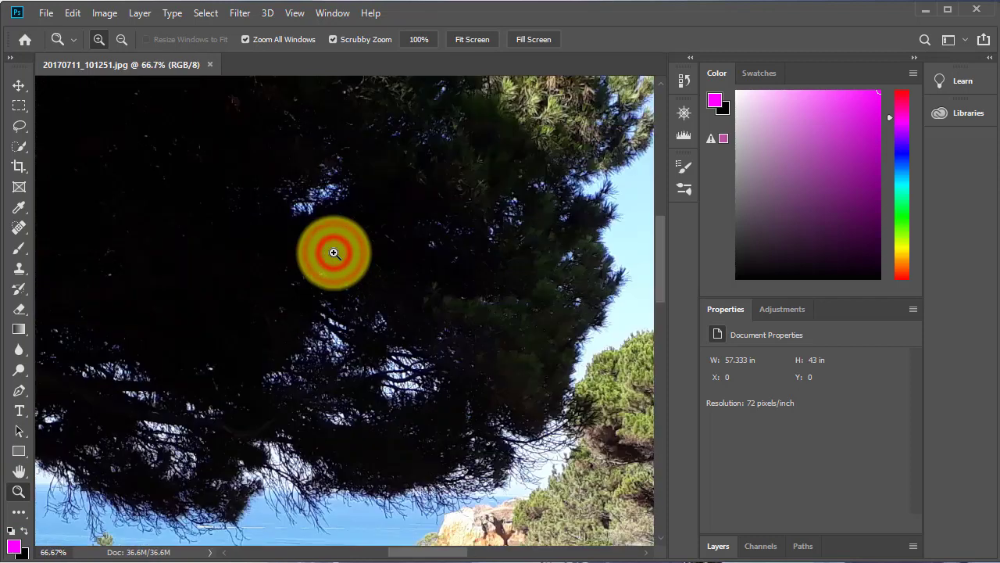
left_click(22, 470)
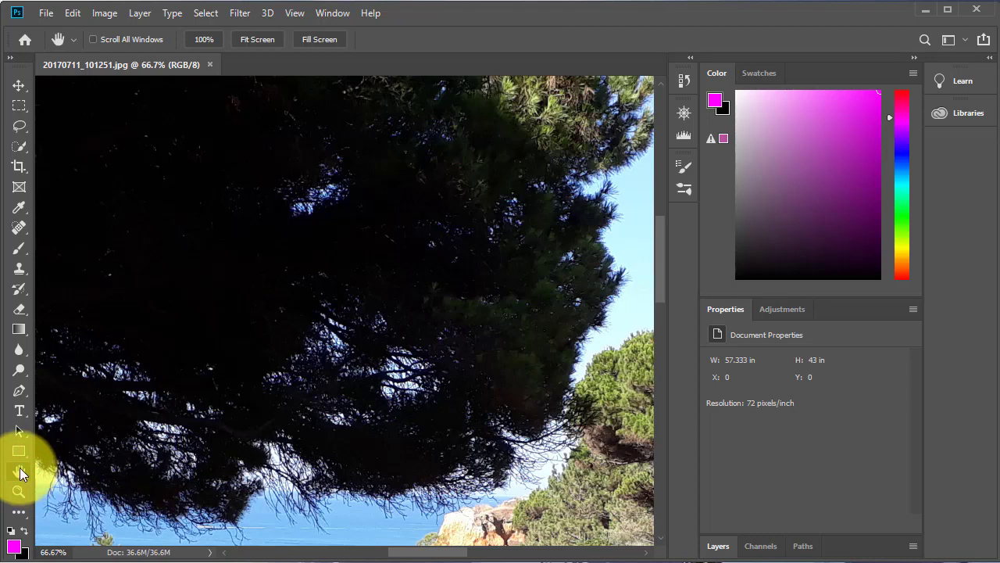
double_click(20, 471)
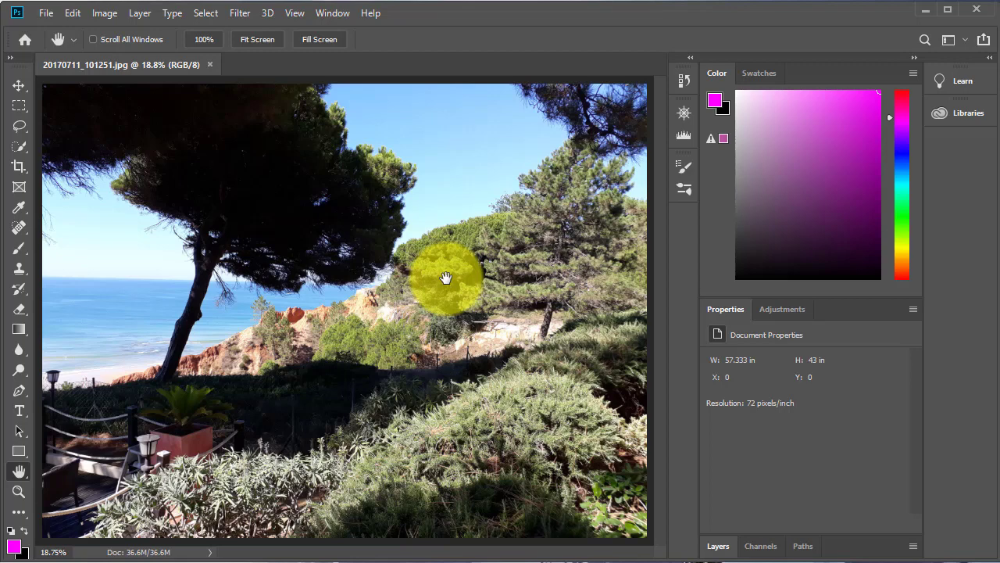
Show the photo at 100% using the Zoom tool's shortcut, and continuously zoom in on the coastline pines to 12800%
left_click(19, 491)
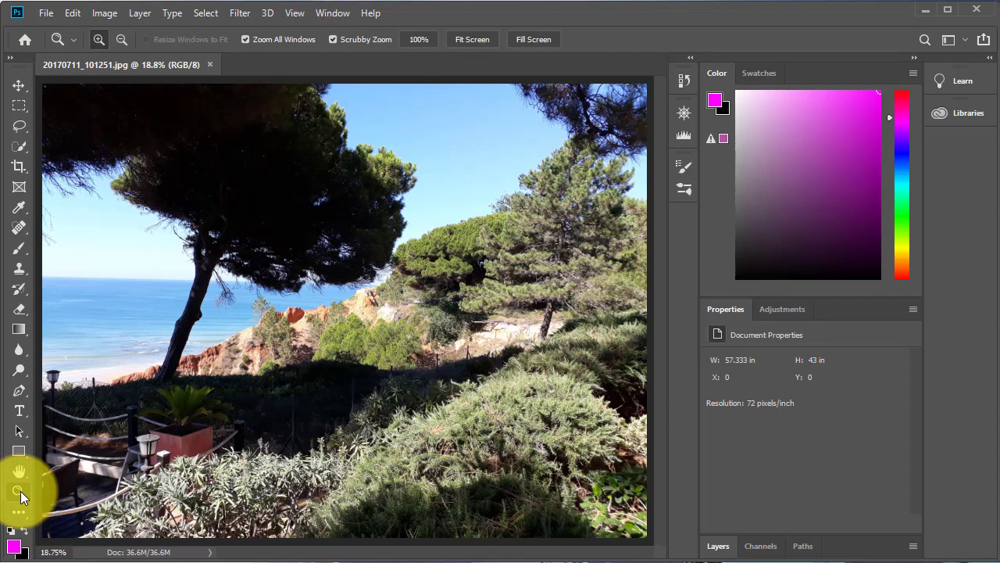
double_click(20, 493)
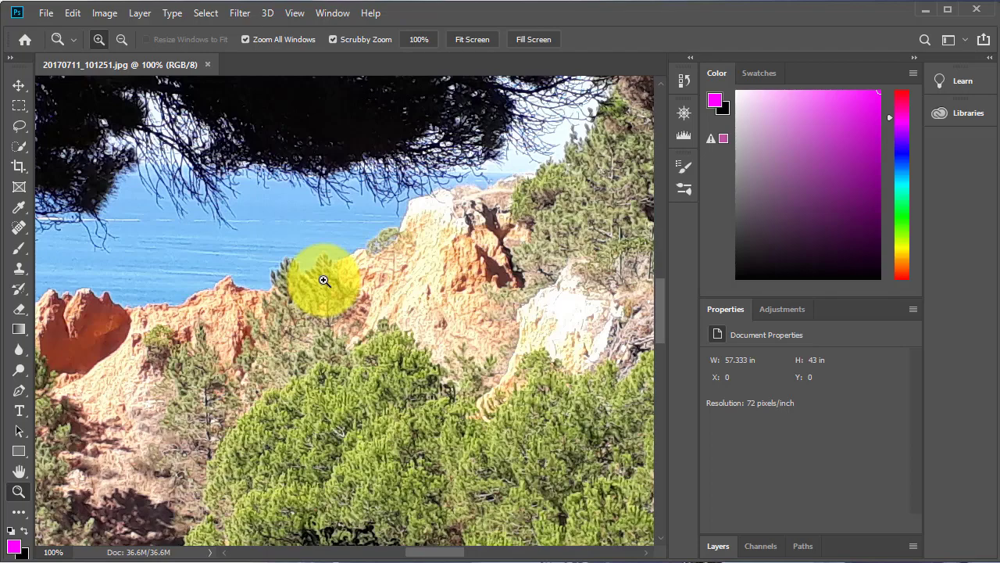
left_click_drag(323, 279, 323, 280)
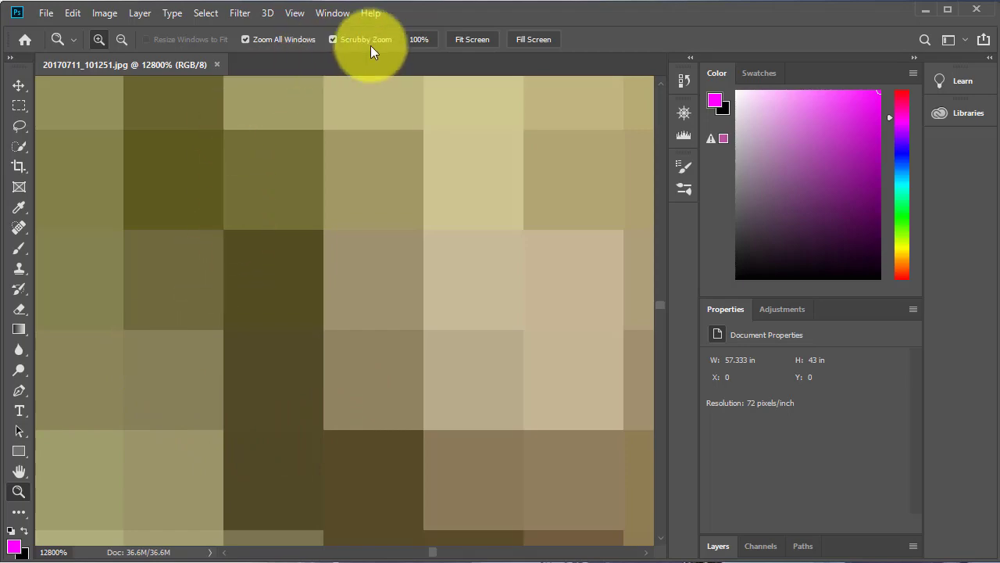
Fit the whole photo on screen, and zoom in on the coastline to 100% while the Brush tool is active
left_click(479, 40)
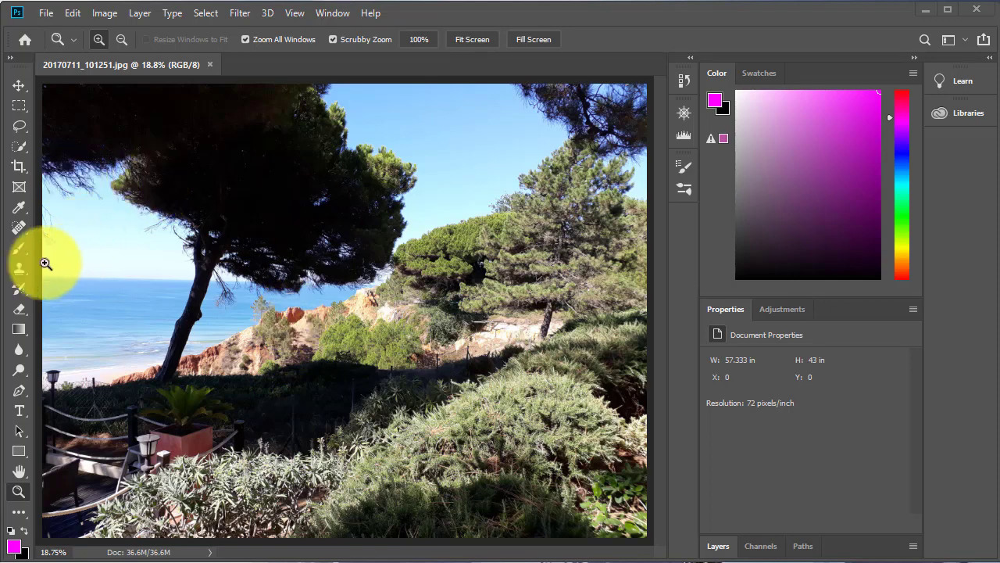
left_click(24, 246)
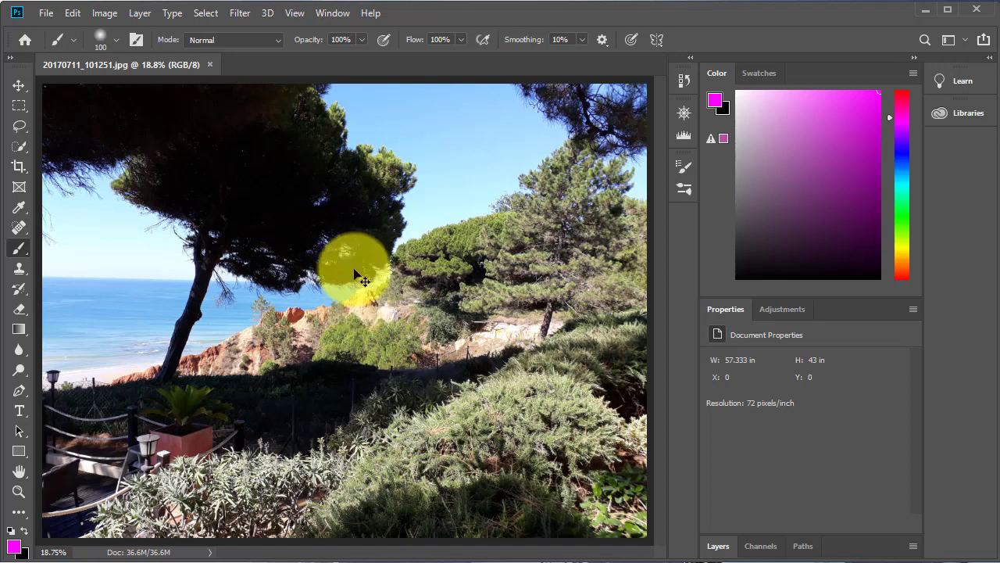
scroll(356, 274, "up", 2)
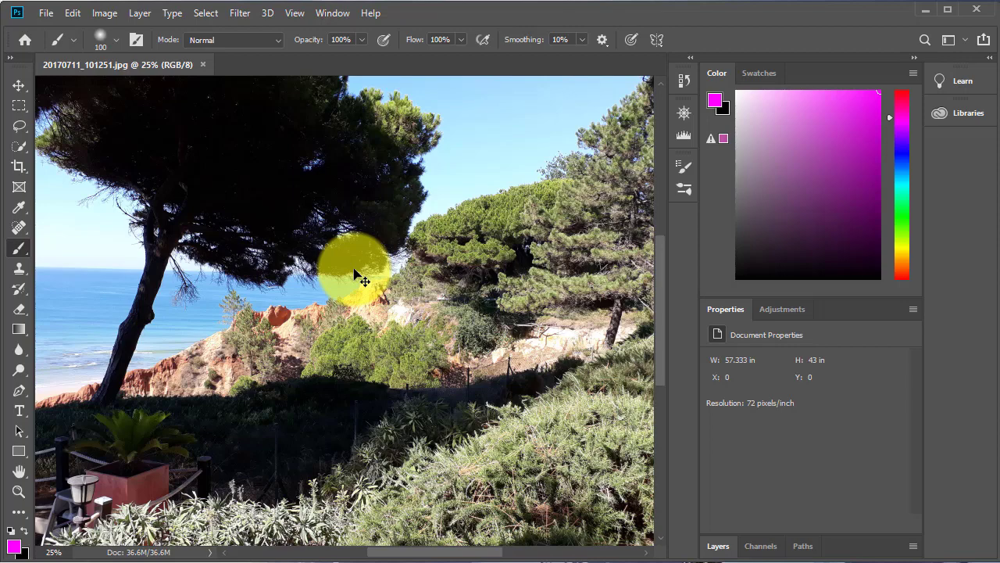
key("ctrl+plus")
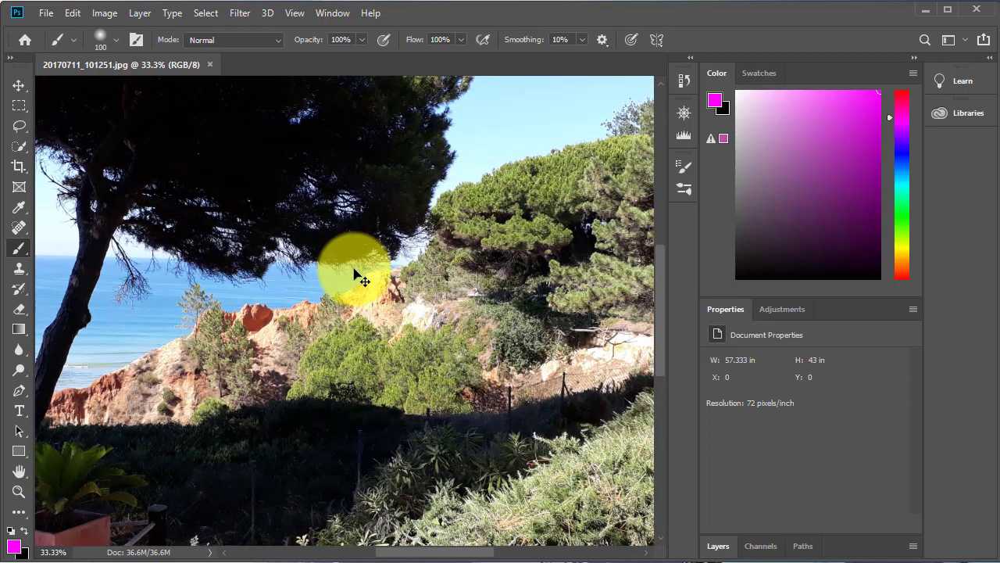
key("ctrl+plus")
key("ctrl+plus")
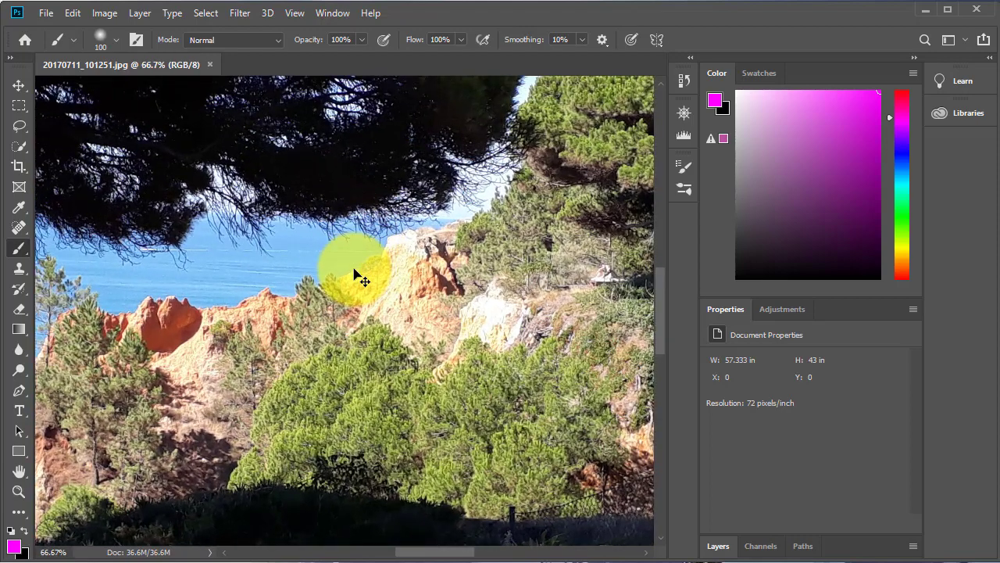
key("ctrl+plus")
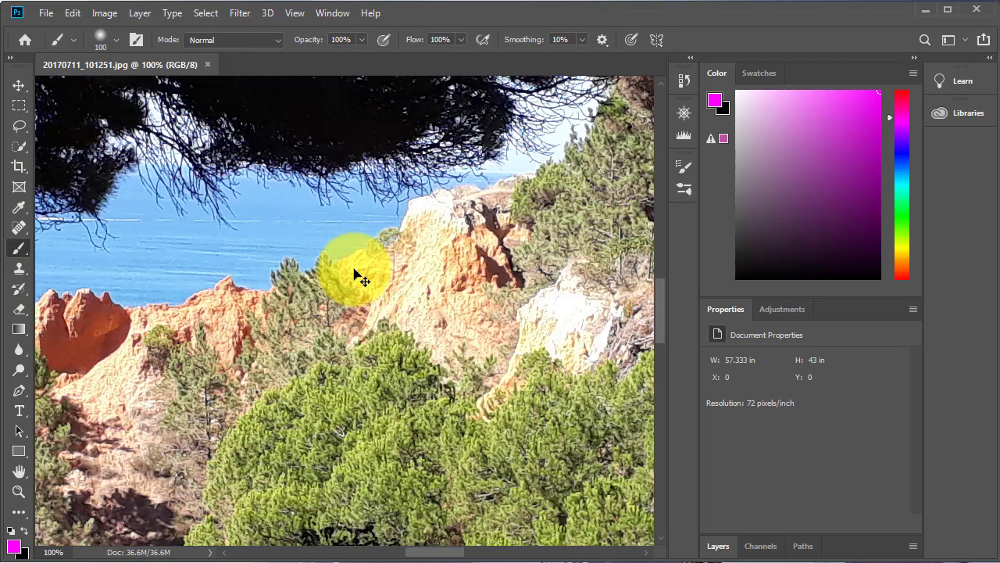
Keep the Brush tool active while zooming the photo out to 8.33% and back in to 16.67%
scroll(356, 273, "down", 2)
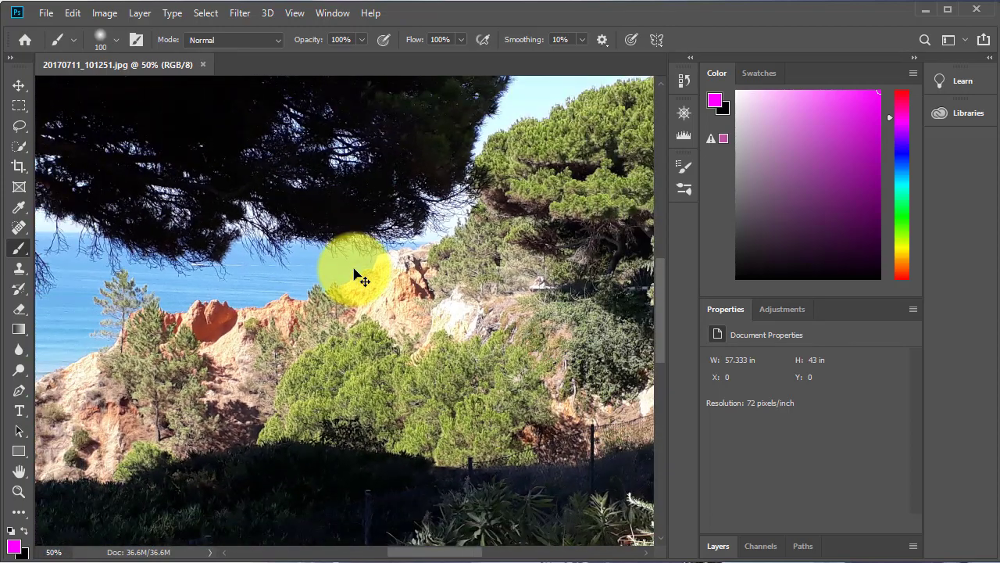
scroll(356, 273, "down", 3)
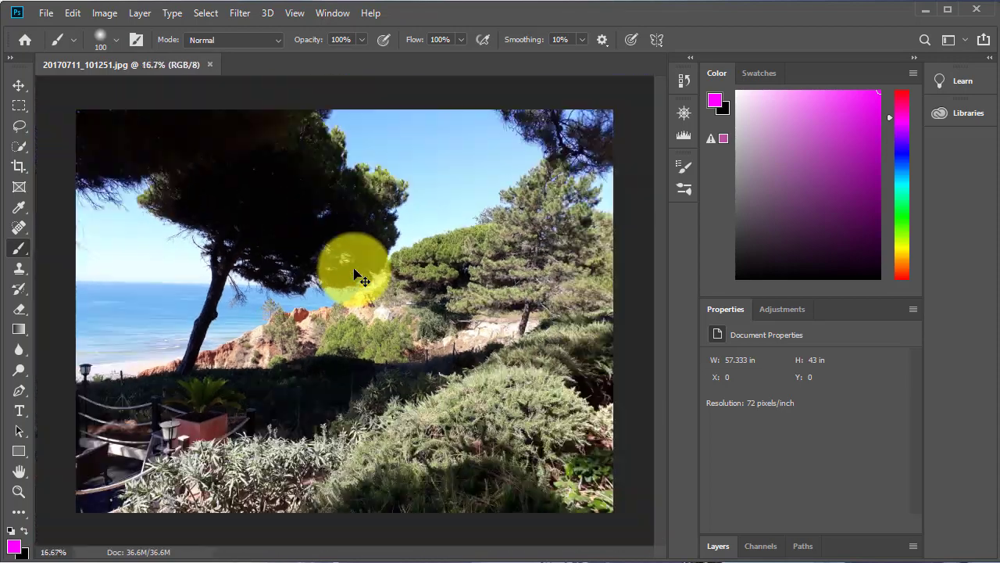
scroll(356, 274, "down", 2)
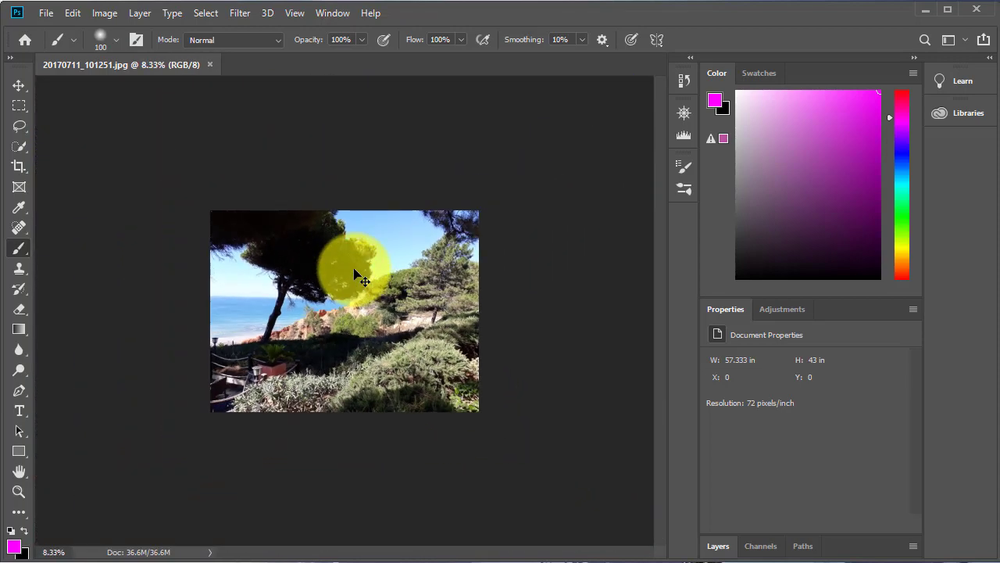
scroll(356, 273, "up", 2)
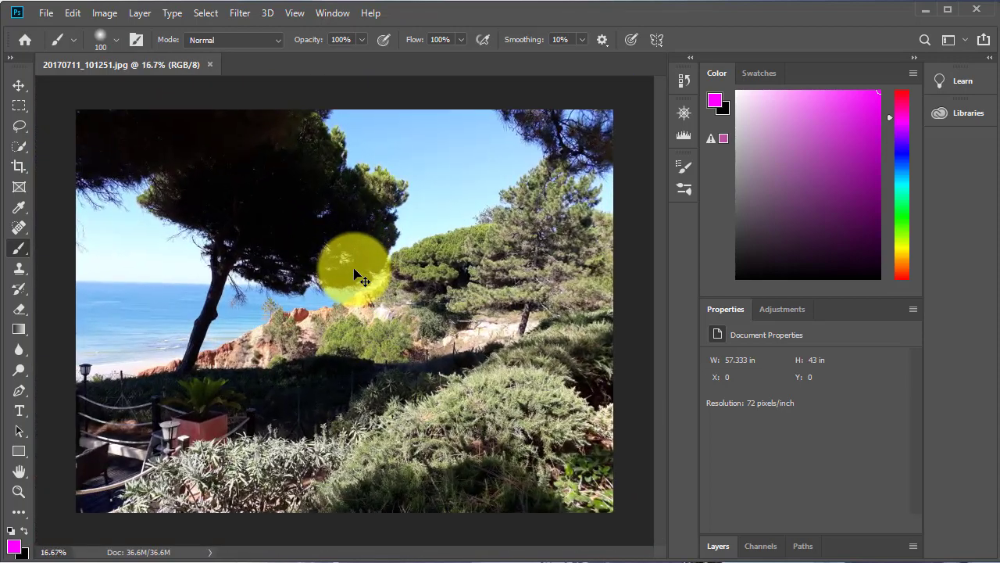
scroll(355, 273, "up", 1)
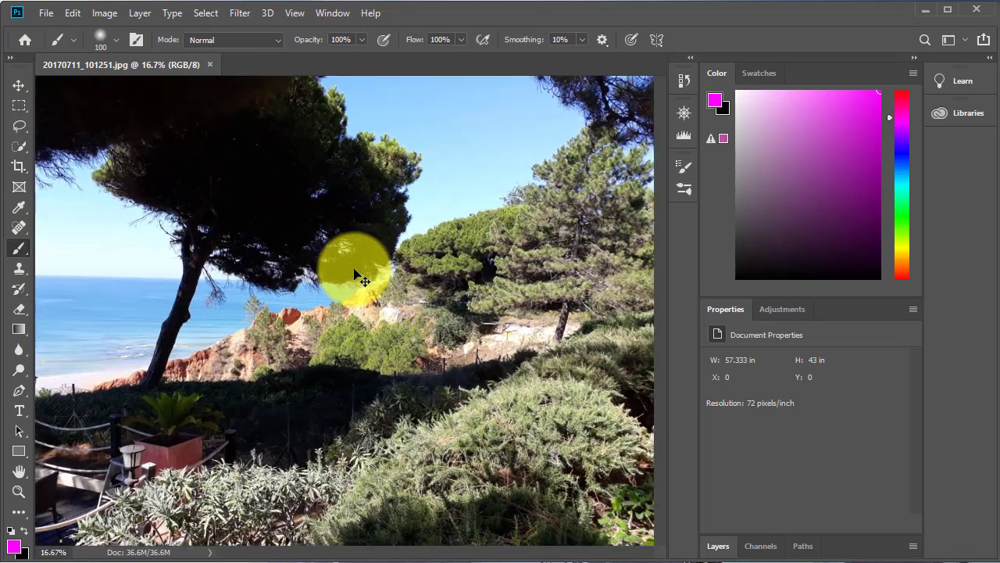
scroll(355, 274, "down", 1)
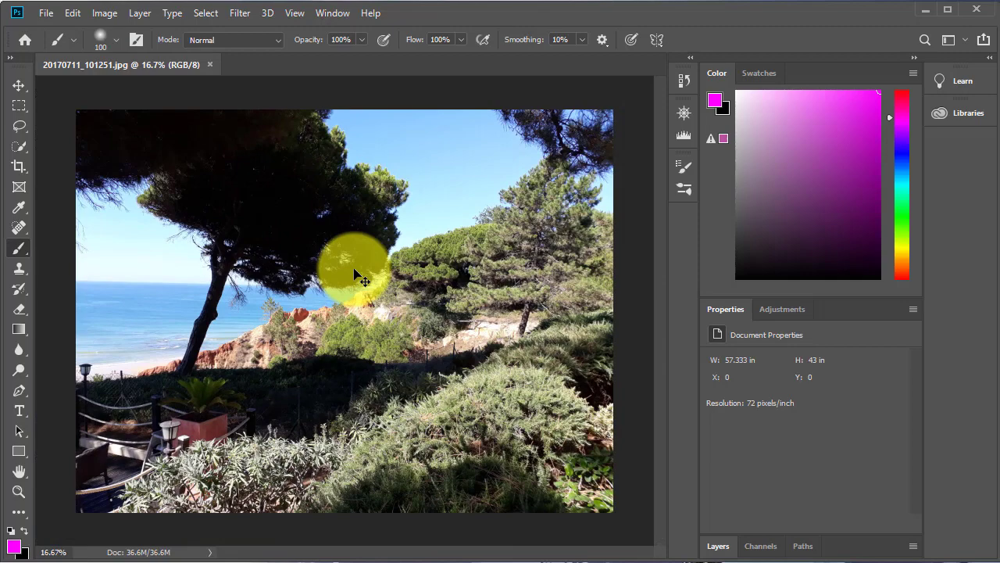
Zoom the photo in to 25% and back out to 16.67% with the Brush tool still active
scroll(355, 274, "up", 1)
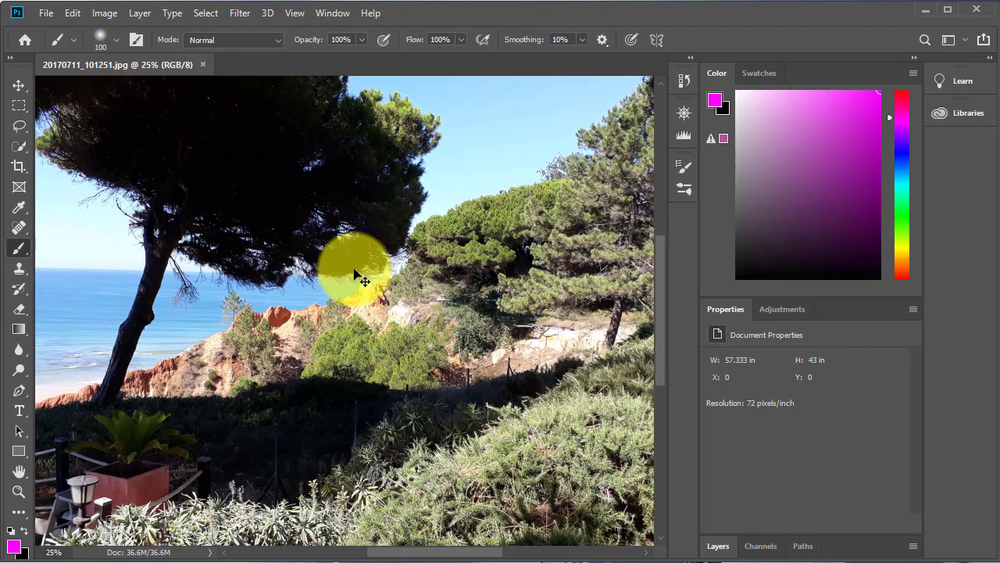
scroll(356, 274, "down", 1)
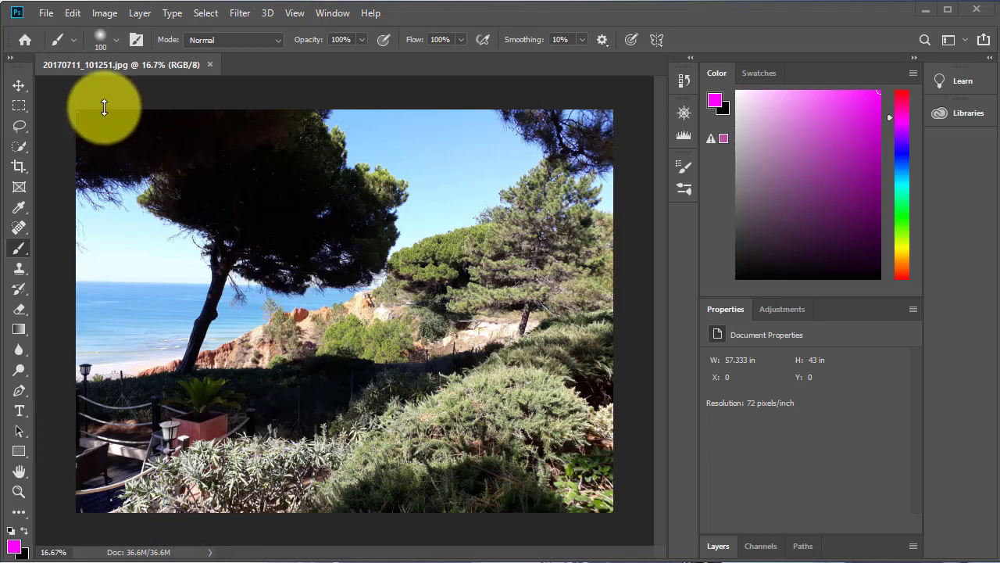
Open the recent photo 20181004_131417.jpg and switch back and forth between the two open photos, ending on the beach photo
left_click(27, 41)
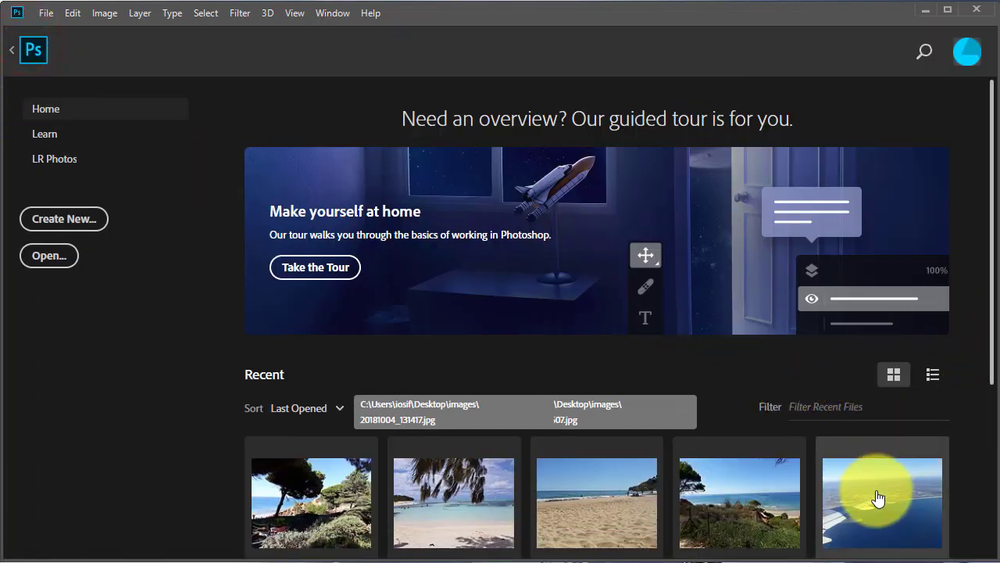
left_click(449, 486)
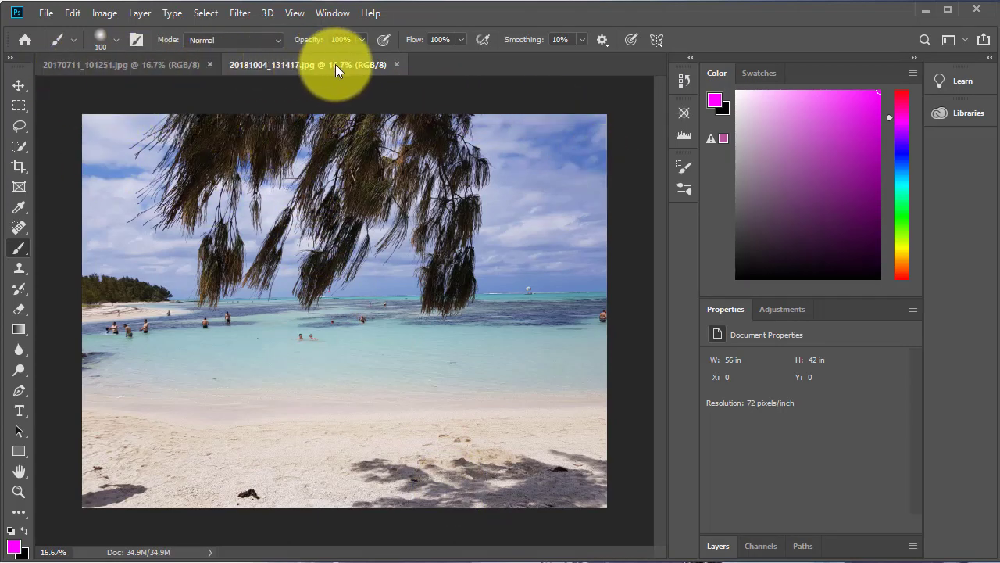
left_click(134, 64)
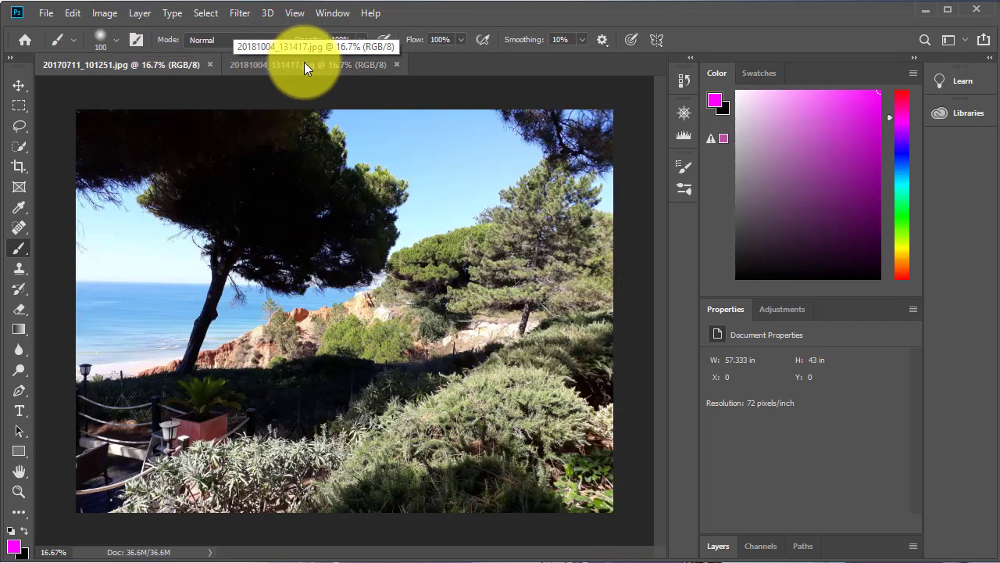
left_click(304, 65)
left_click(157, 63)
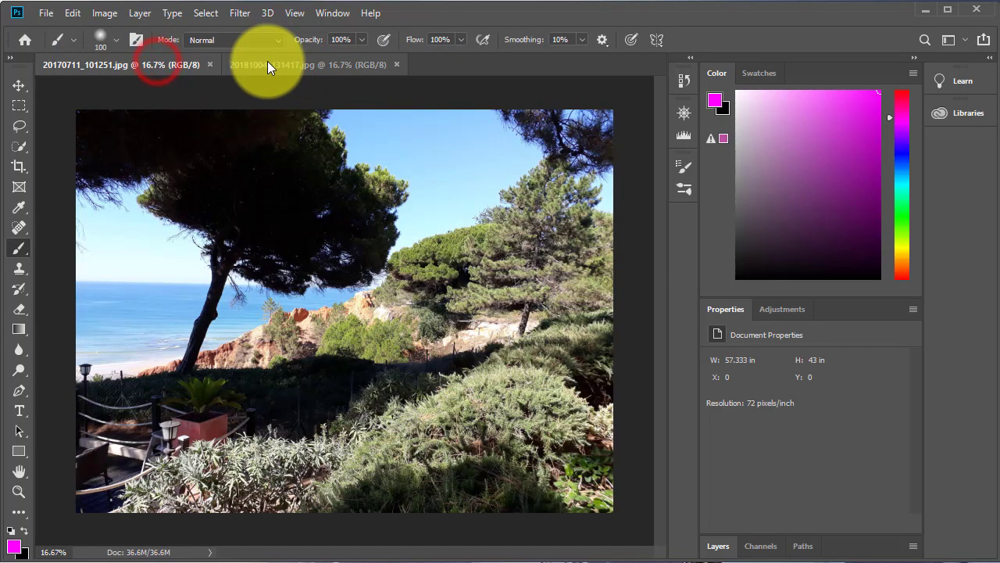
left_click(267, 65)
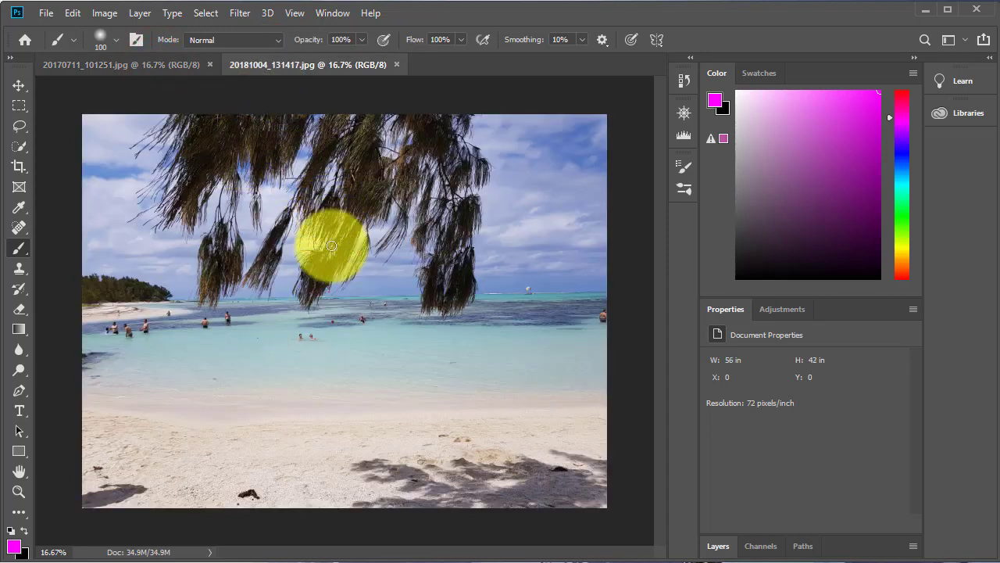
Arrange the two open photos side by side with Tile All Vertically
left_click(340, 16)
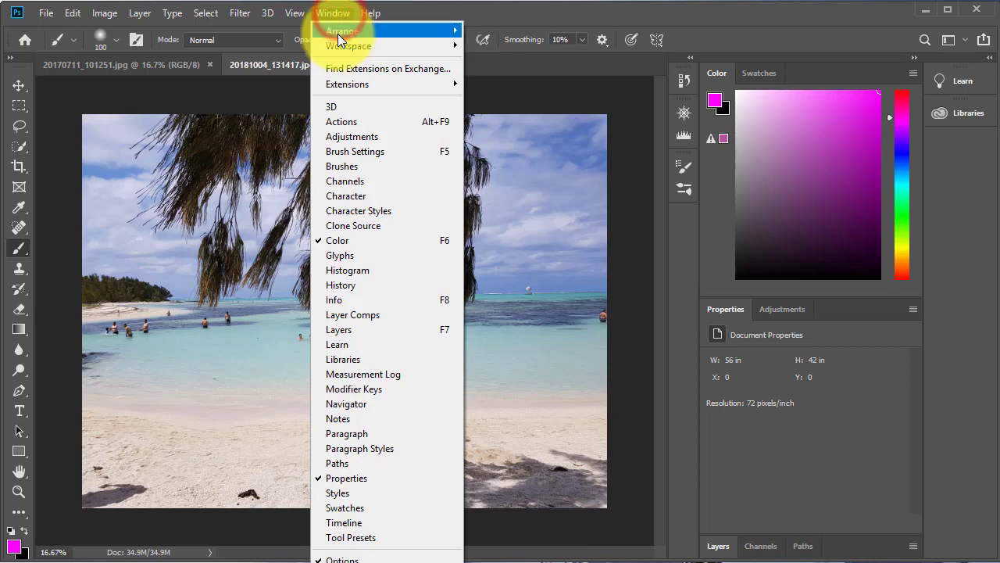
mouse_move(338, 33)
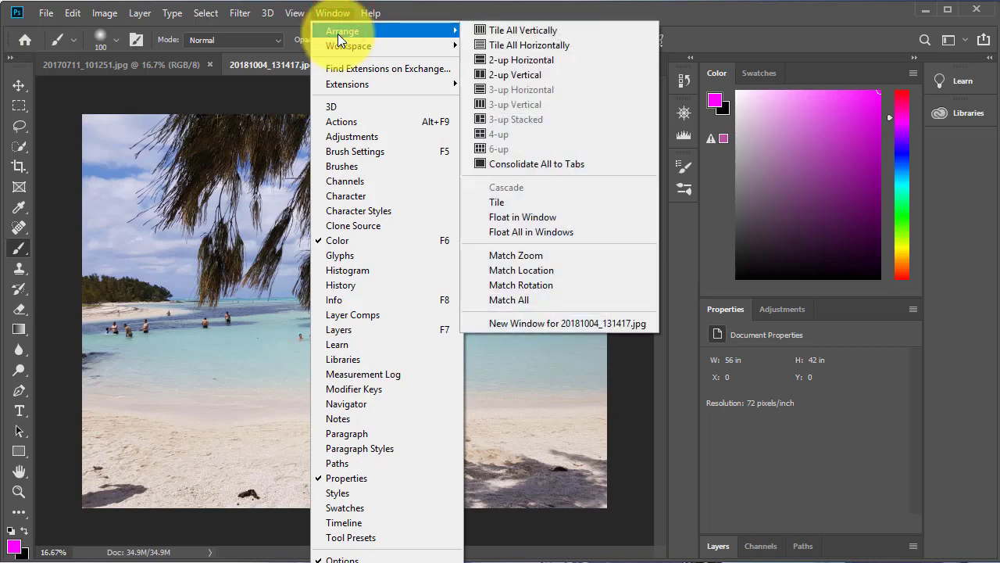
left_click(519, 33)
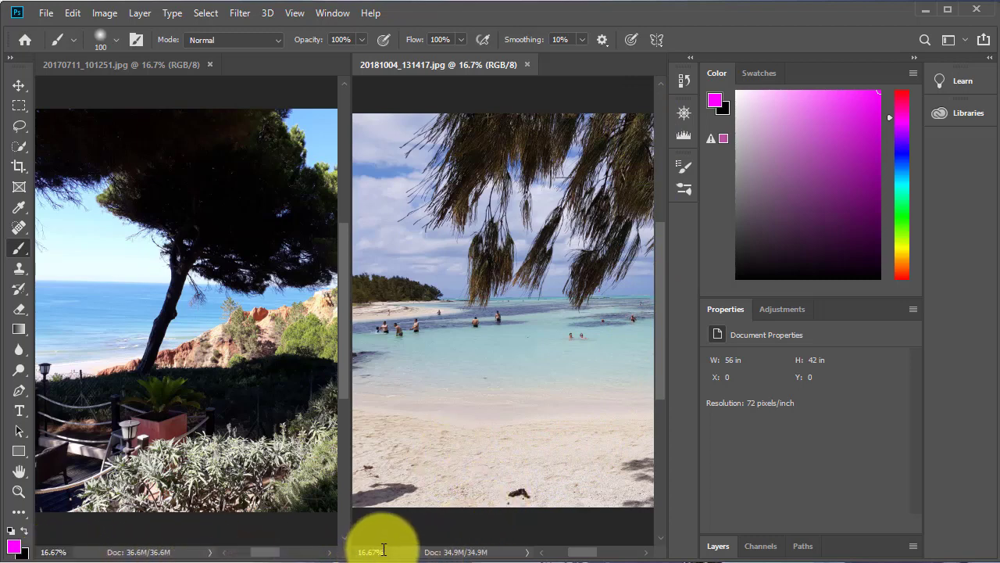
Set the zoom level of the beach photo to 36%
left_click_drag(382, 552, 359, 553)
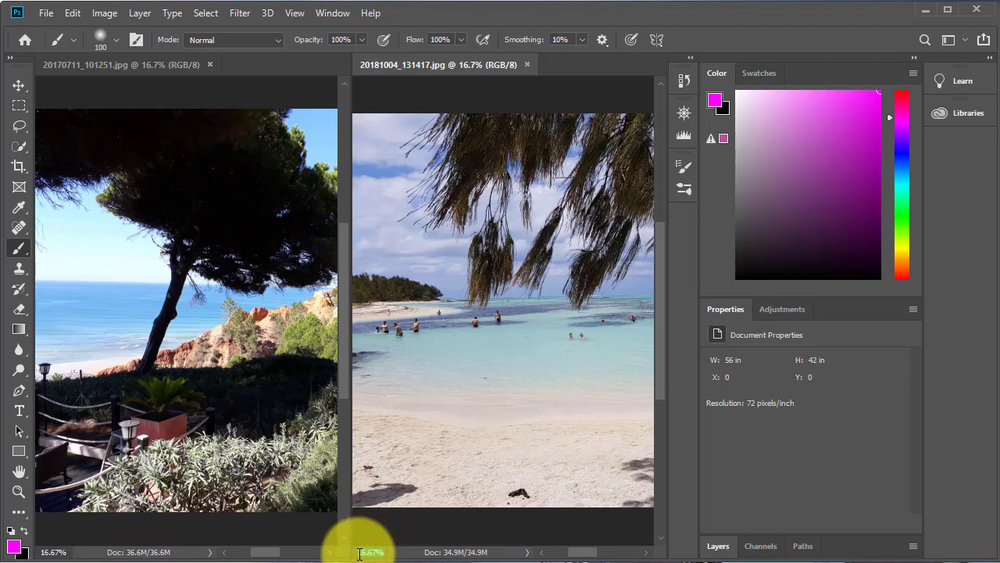
type("36")
key("Return")
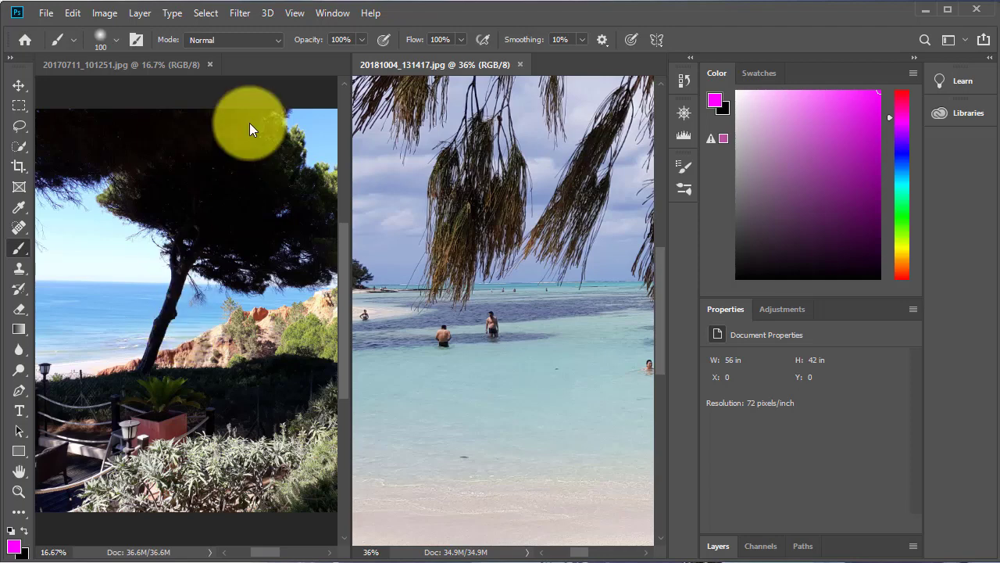
Apply Match Zoom so the tree photo takes the beach photo's zoom level
left_click(332, 13)
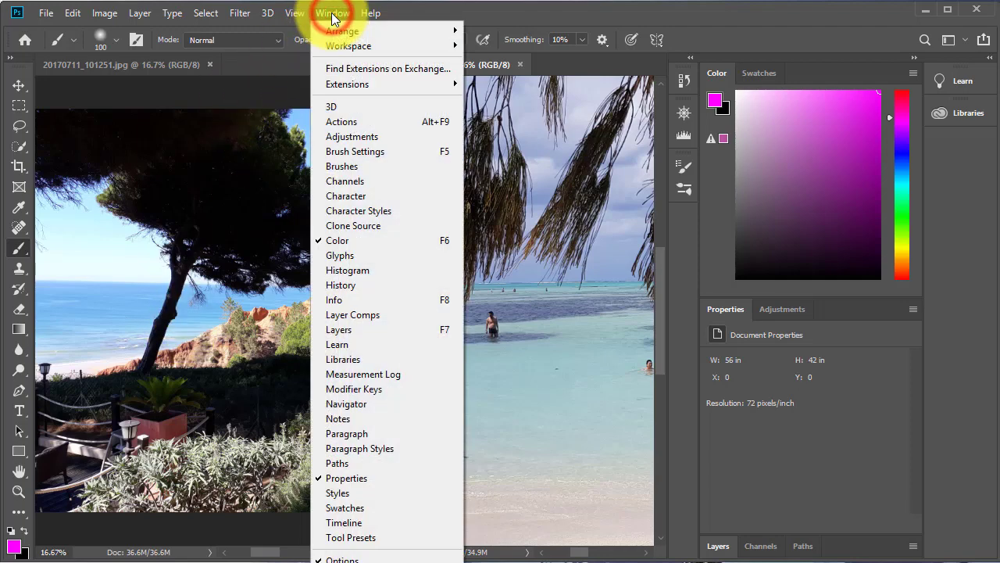
mouse_move(342, 32)
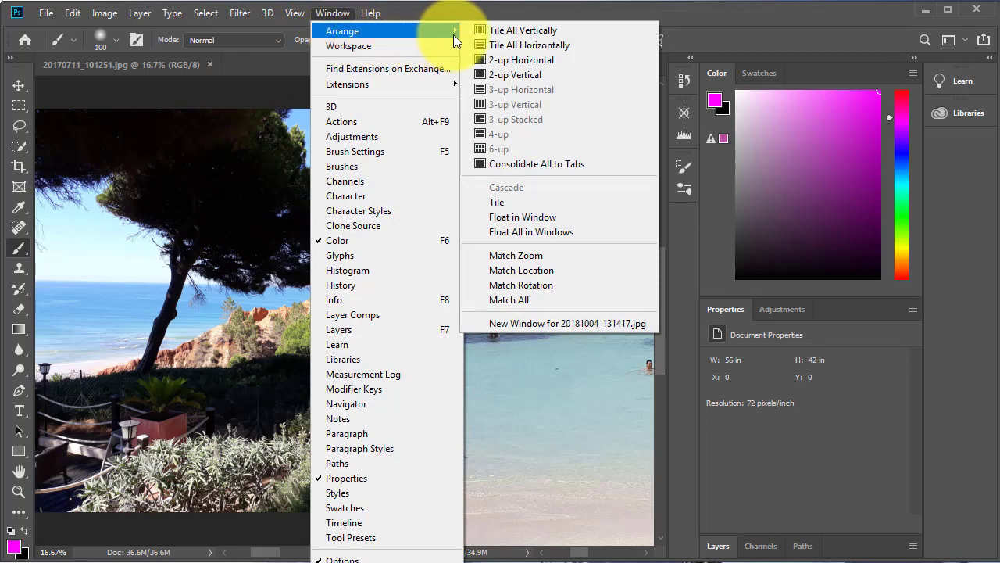
left_click(535, 253)
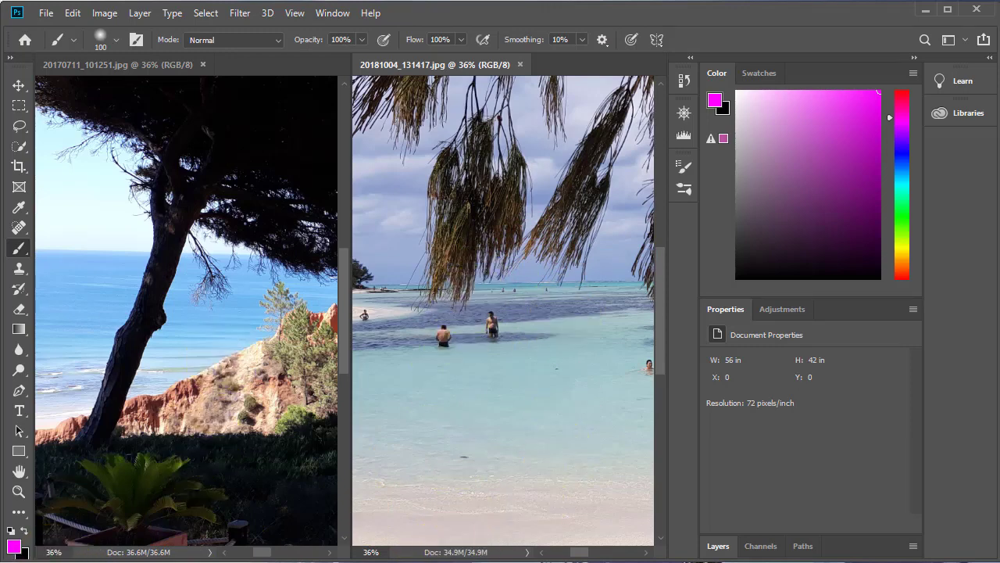
left_click(353, 547)
left_click(39, 549)
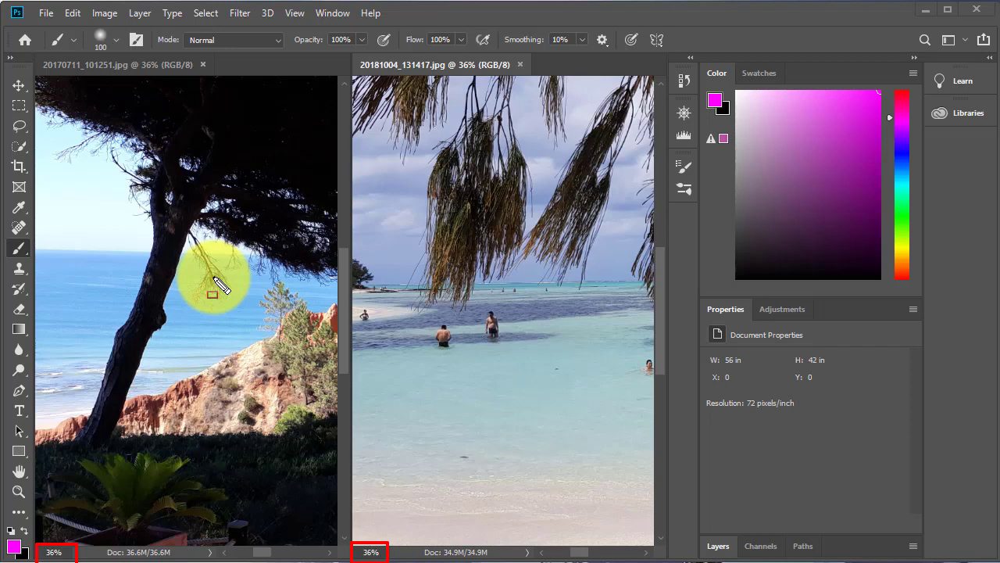
Turn on Zoom All Windows for the Zoom tool and zoom both photos in to 100% around the tree trunk
left_click(19, 492)
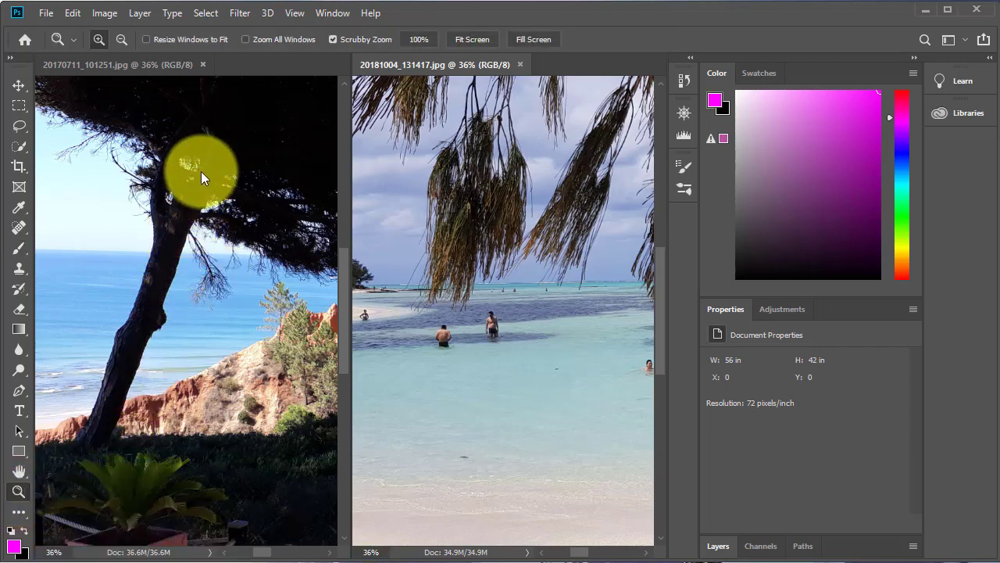
left_click(246, 39)
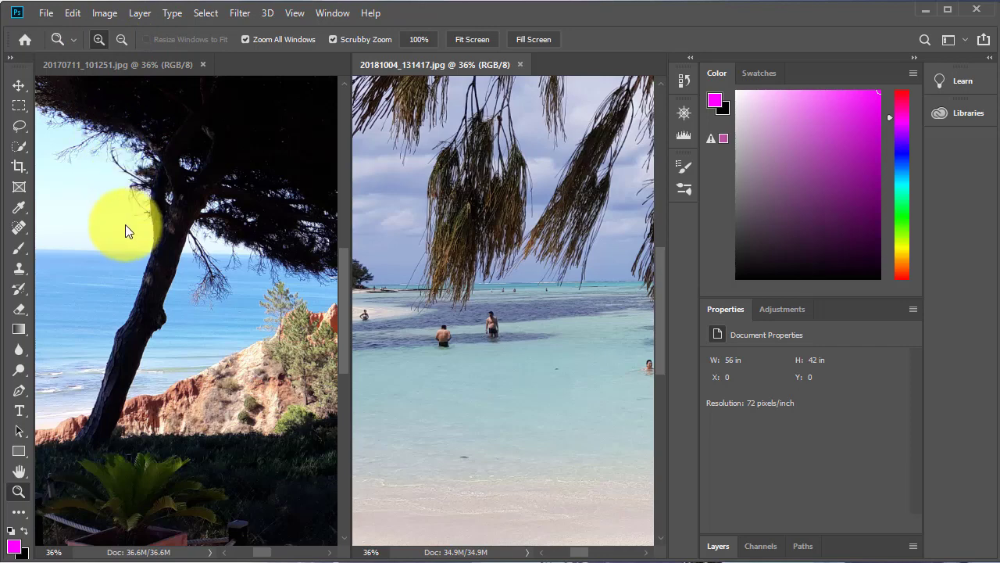
left_click(99, 39)
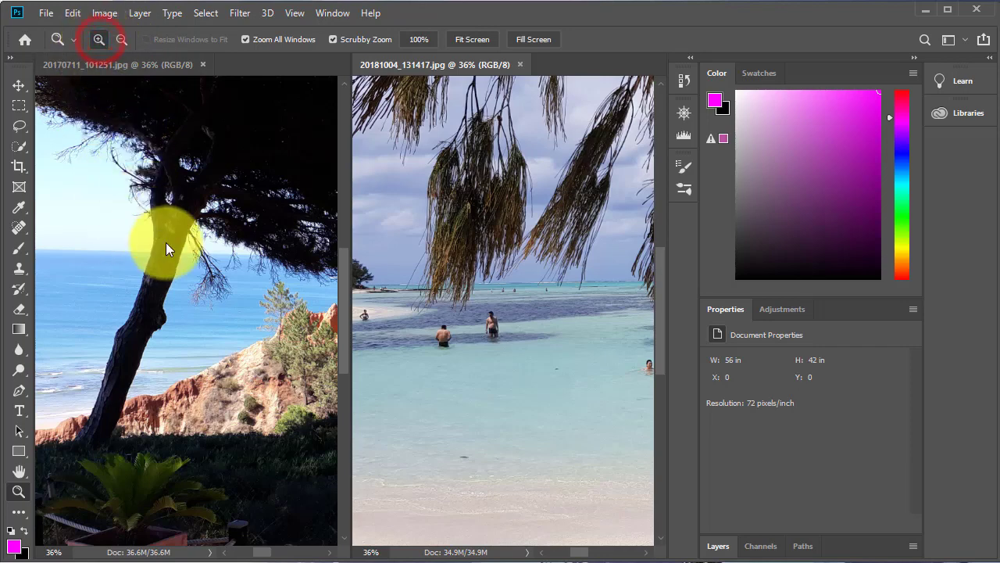
left_click(177, 284)
left_click(177, 283)
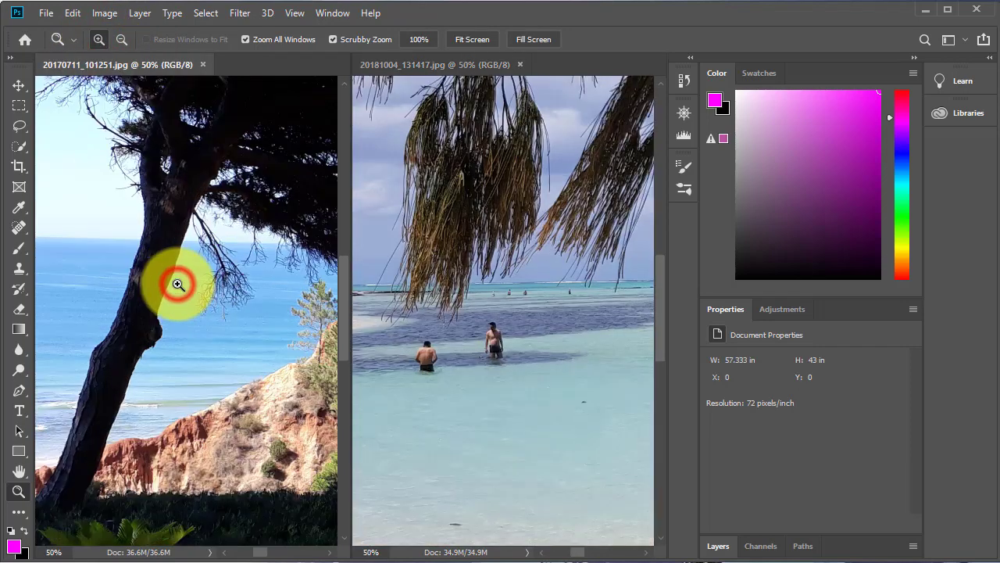
left_click(178, 284)
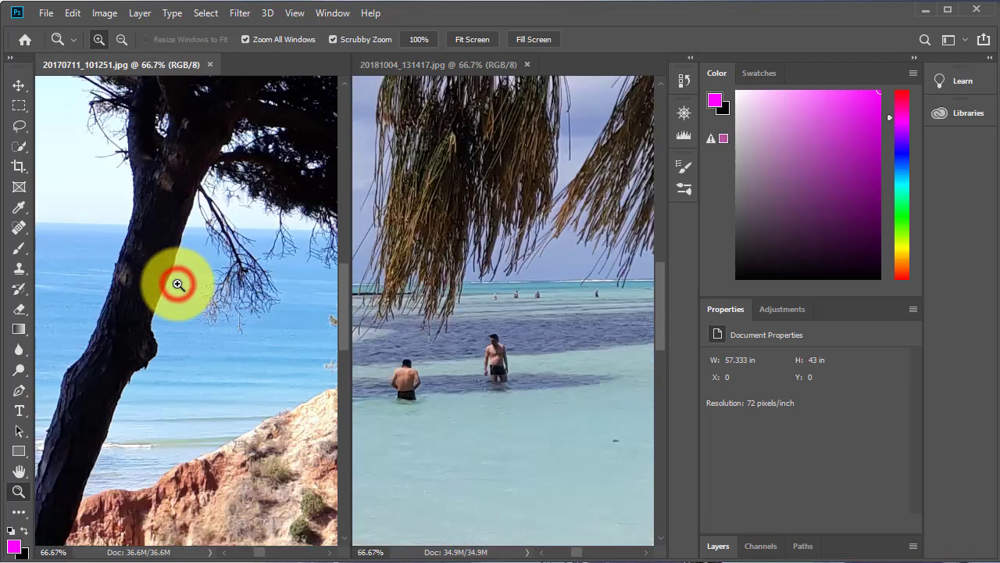
left_click(179, 285)
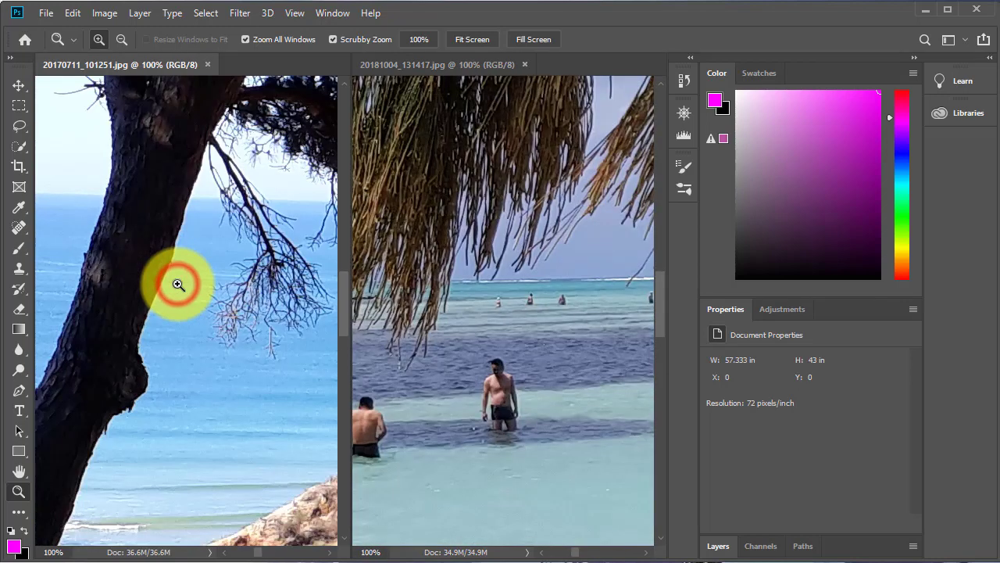
Switch the Zoom tool to zooming out and reduce both photos together to 12.5%
left_click(123, 39)
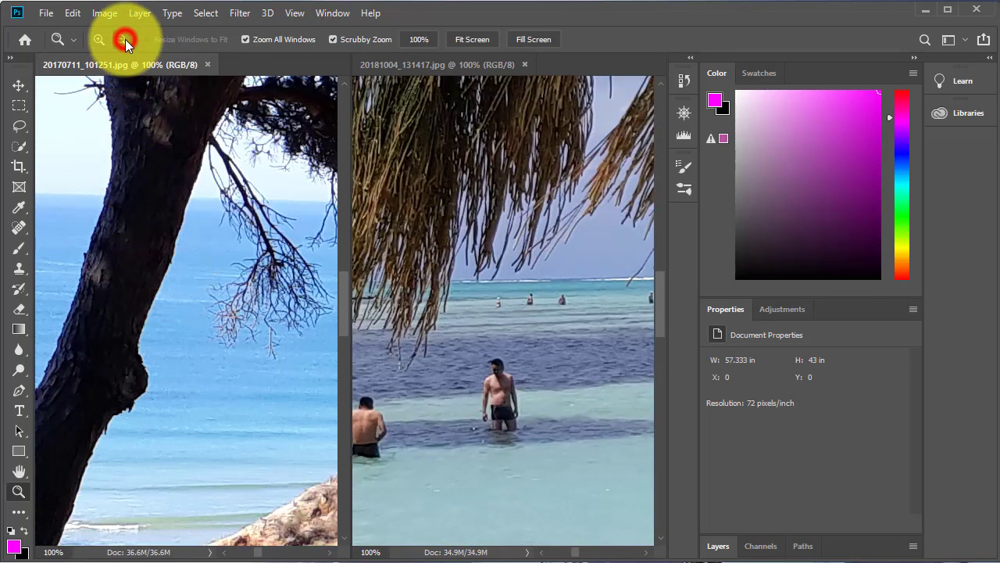
left_click(247, 309)
left_click(247, 310)
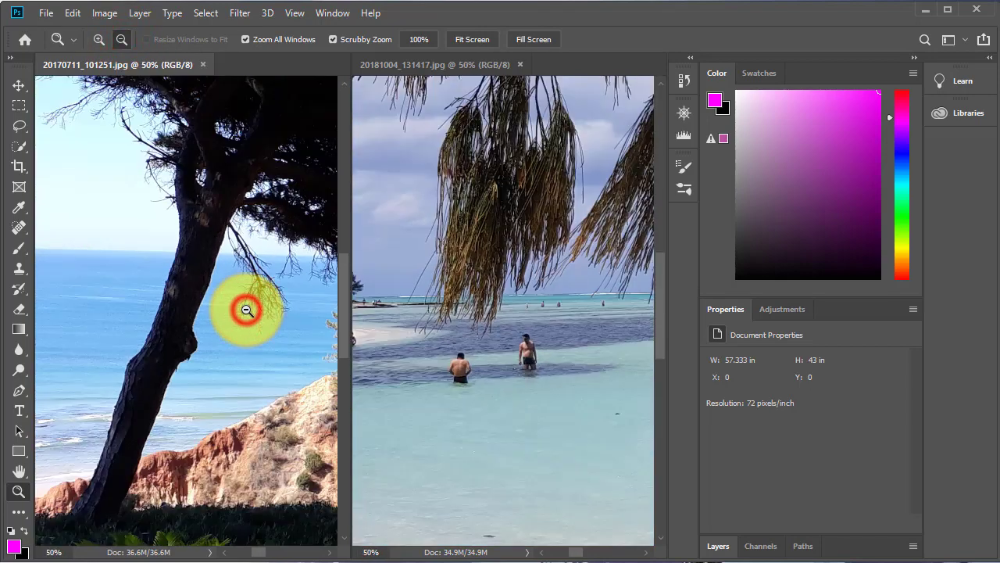
left_click(247, 309)
left_click(246, 309)
left_click(246, 310)
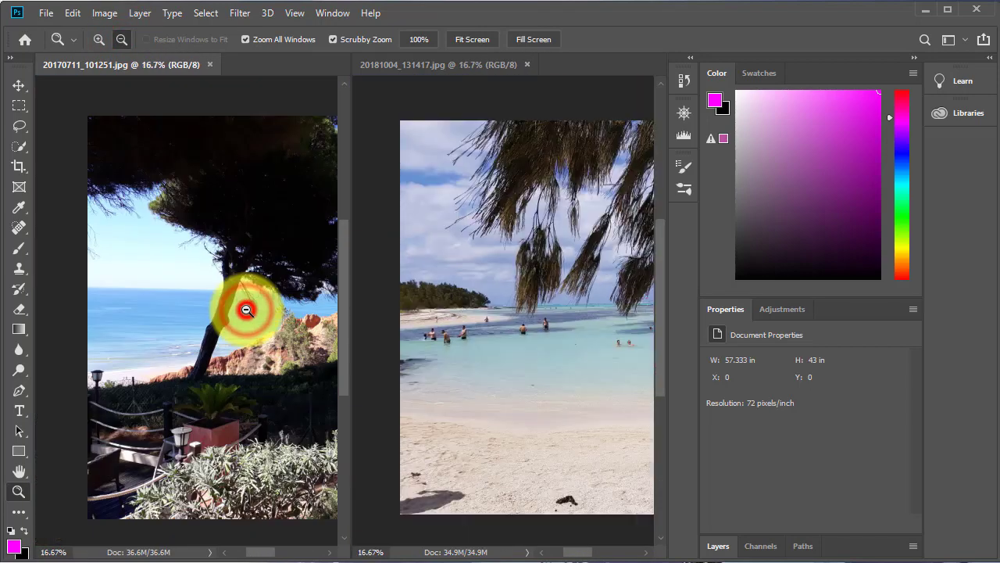
left_click(247, 310)
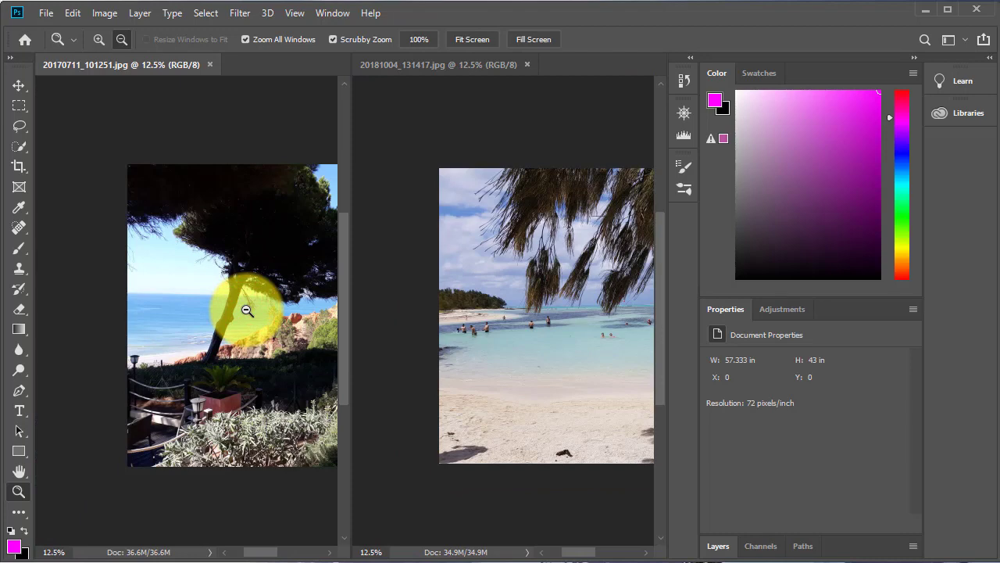
Switch the Zoom tool back to zooming in and enlarge both photos together to 50%
left_click(98, 36)
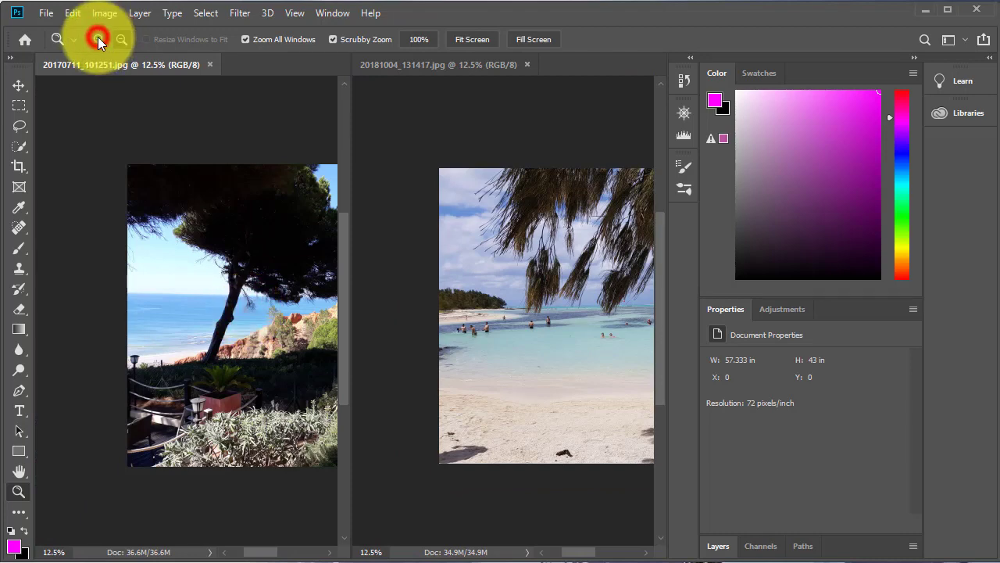
left_click(99, 39)
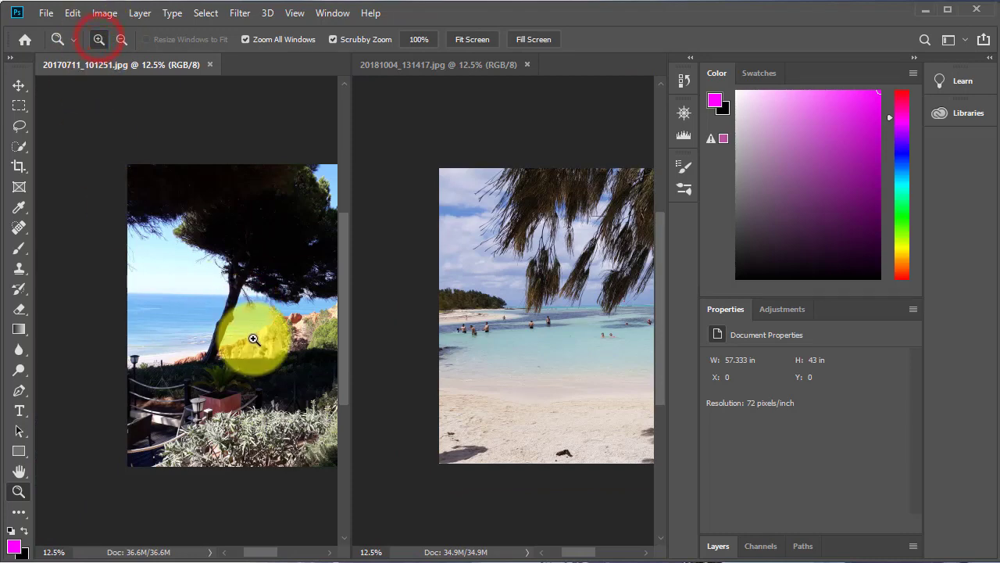
left_click(230, 293)
left_click(231, 296)
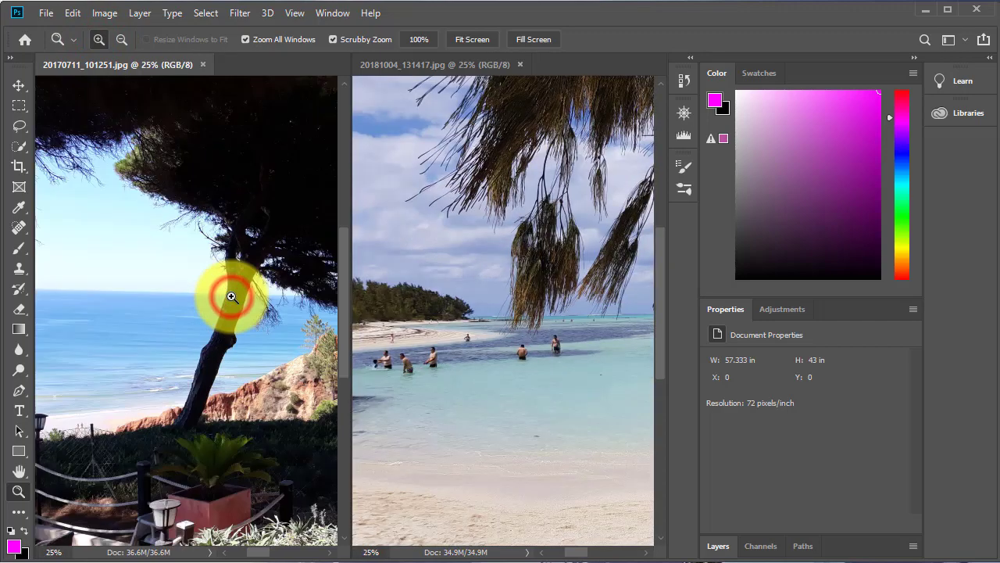
left_click(231, 296)
left_click(231, 296)
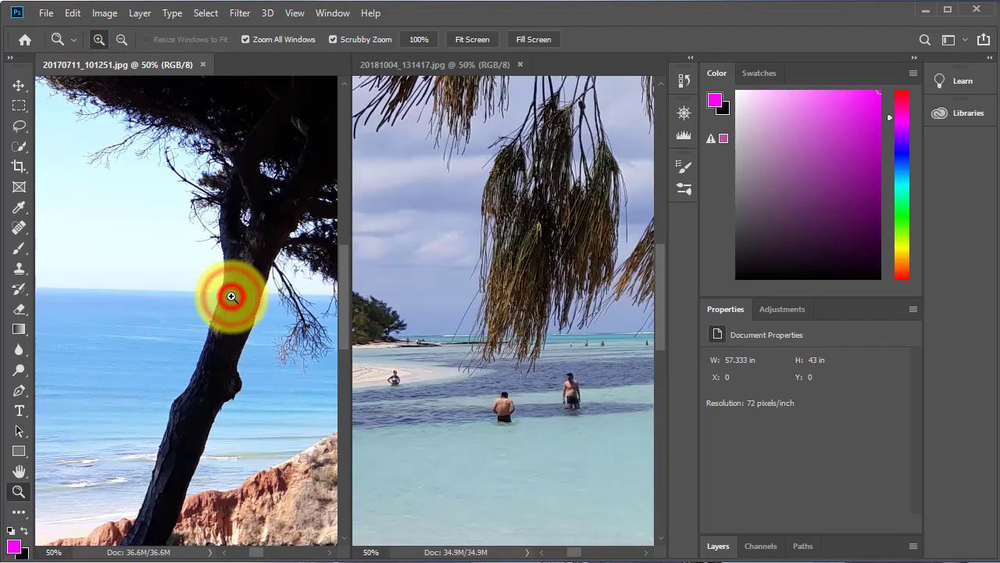
Set the Zoom tool to zoom out again and bring both photos down to 8.33%
left_click(122, 37)
left_click(168, 240)
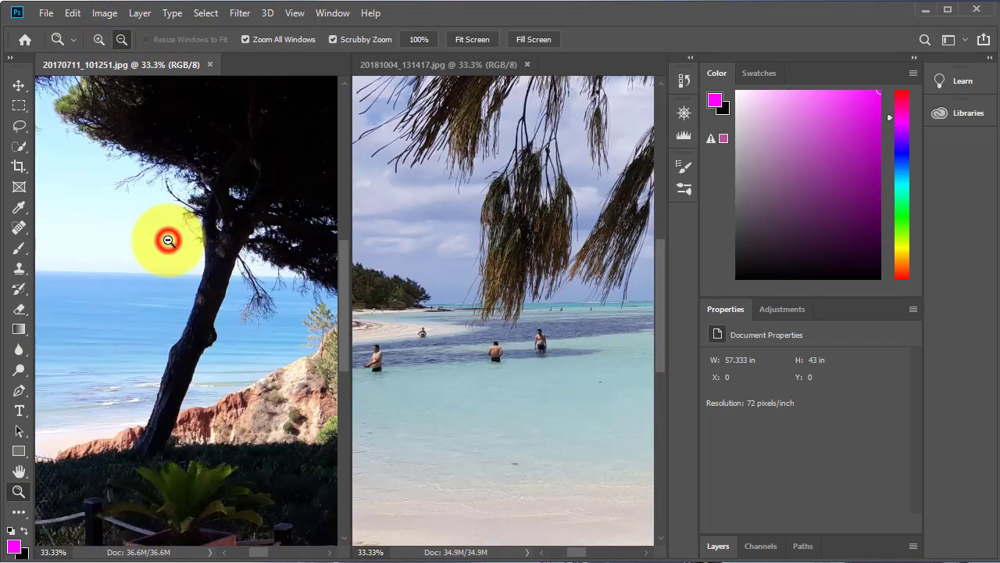
left_click(168, 240)
left_click(168, 238)
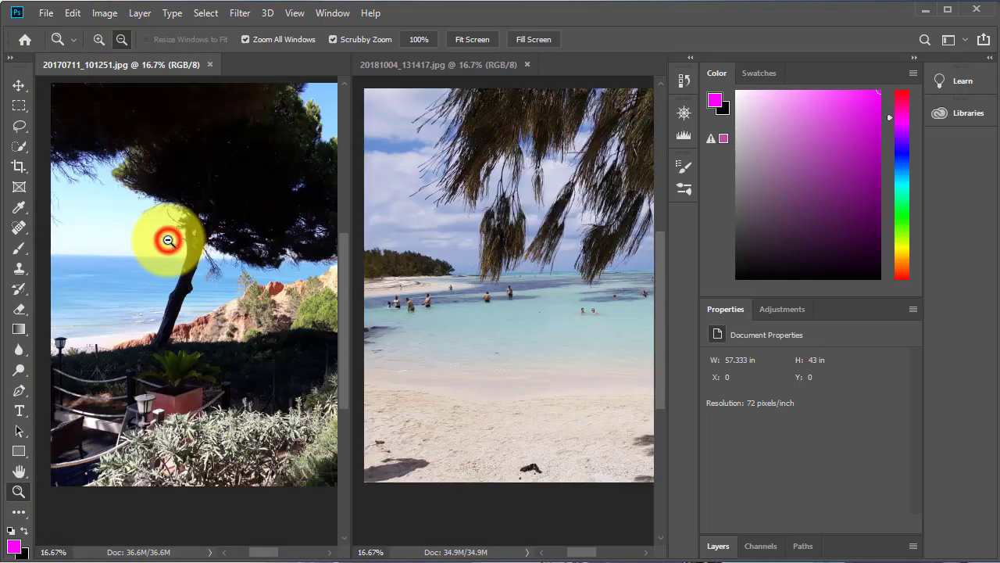
left_click(168, 239)
left_click(168, 240)
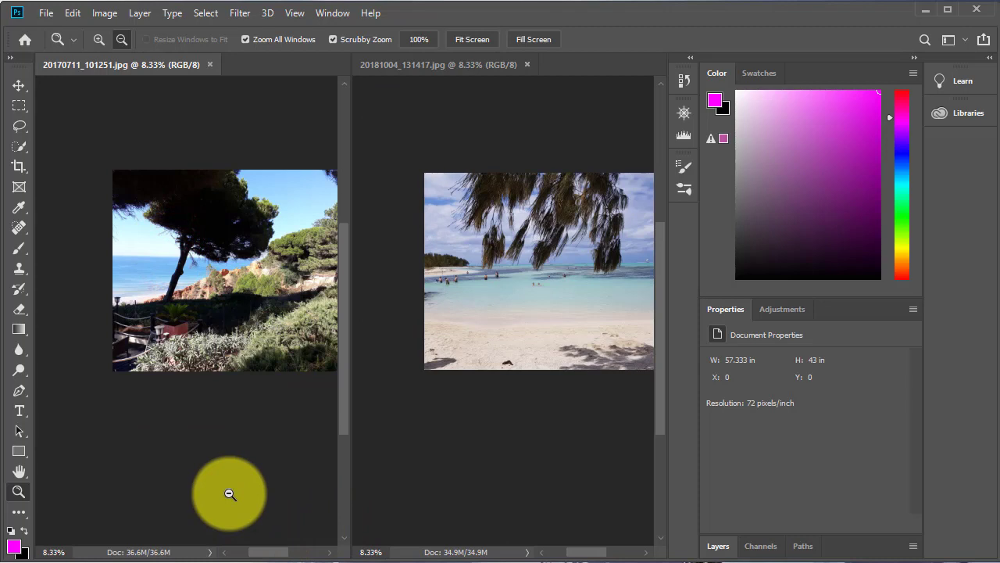
Turn on Scroll All Windows for the Hand tool and pan both photos together until each is fully visible in its window
left_click(19, 472)
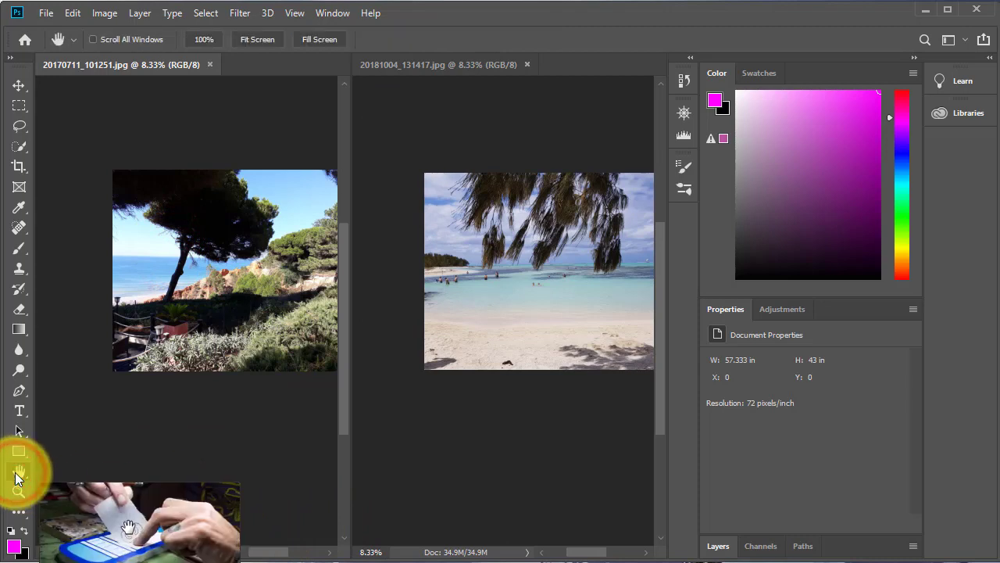
left_click(93, 39)
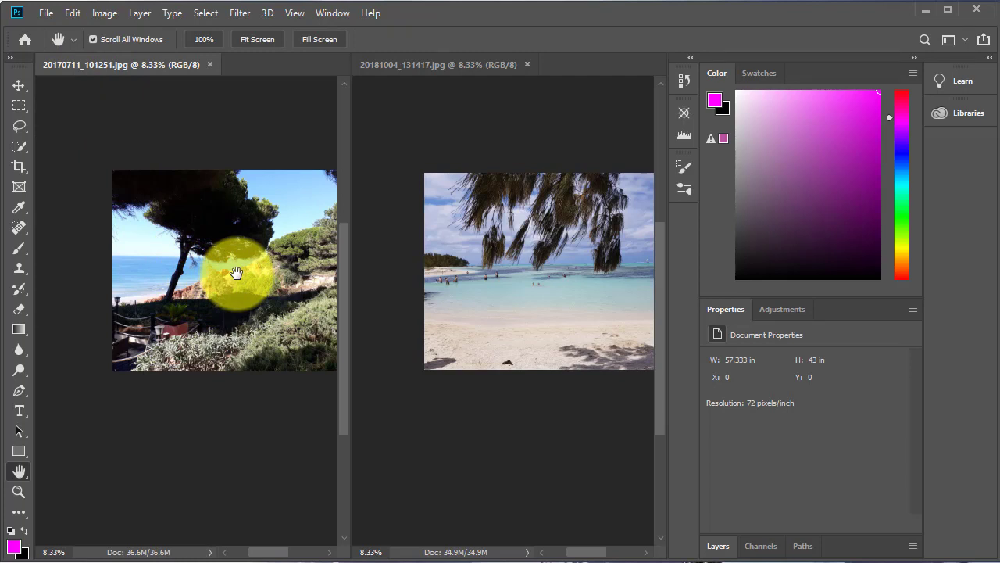
left_click_drag(236, 273, 186, 315)
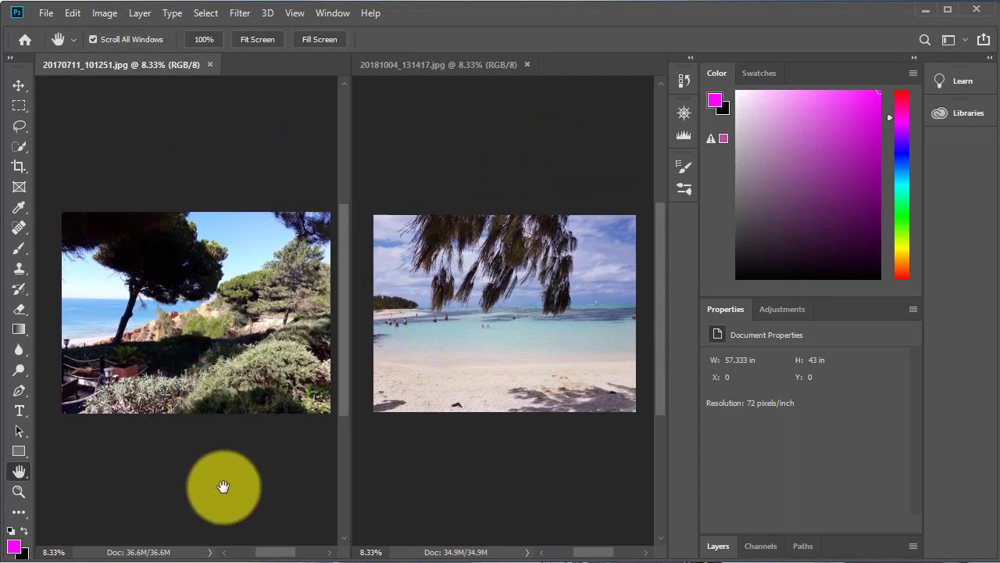